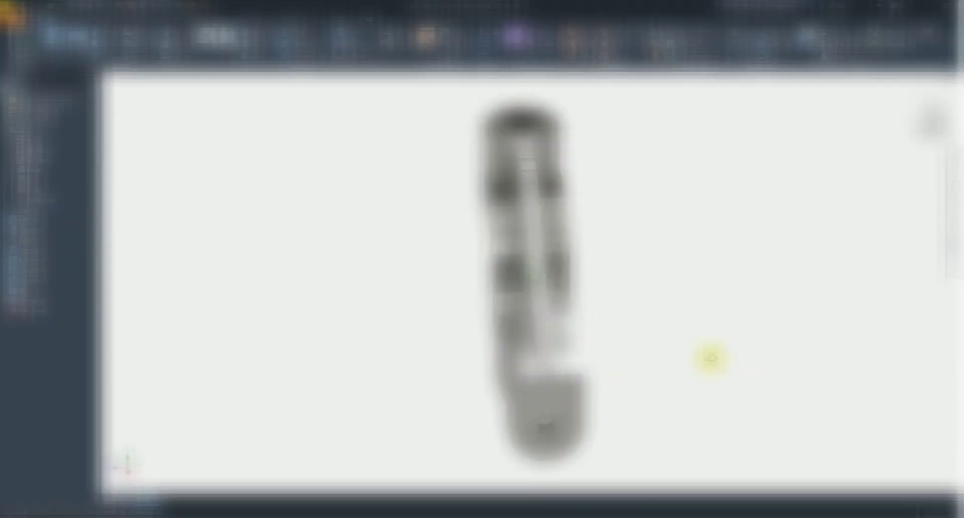
# - Orbit around the finished bracket, then snap to the corner isometric view
pyautogui.moveTo(710, 357)
pyautogui.mouseDown()
pyautogui.moveTo(645, 340)
pyautogui.moveTo(581, 349)
pyautogui.moveTo(499, 303)
pyautogui.moveTo(366, 329)
pyautogui.moveTo(313, 369)
pyautogui.moveTo(293, 405)
pyautogui.moveTo(260, 387)
pyautogui.moveTo(270, 356)
pyautogui.mouseUp()
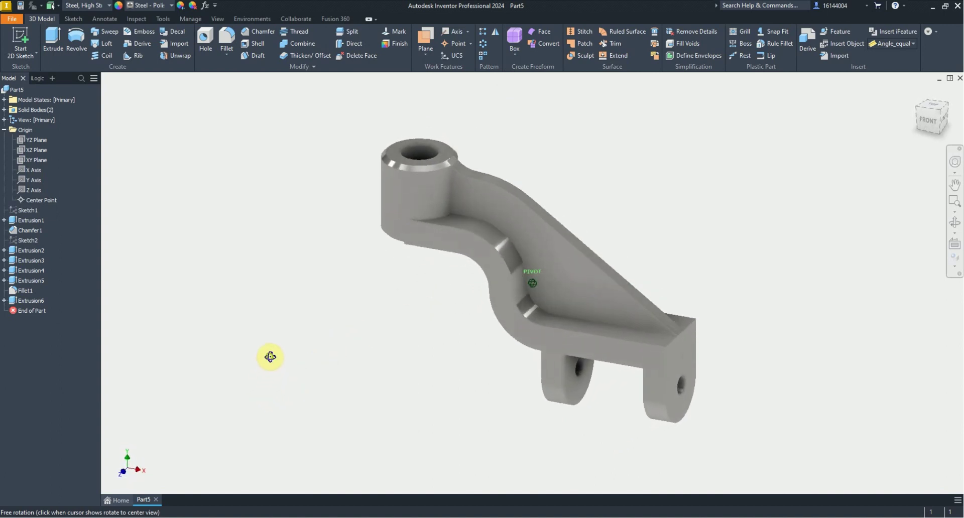
pyautogui.click(939, 117)
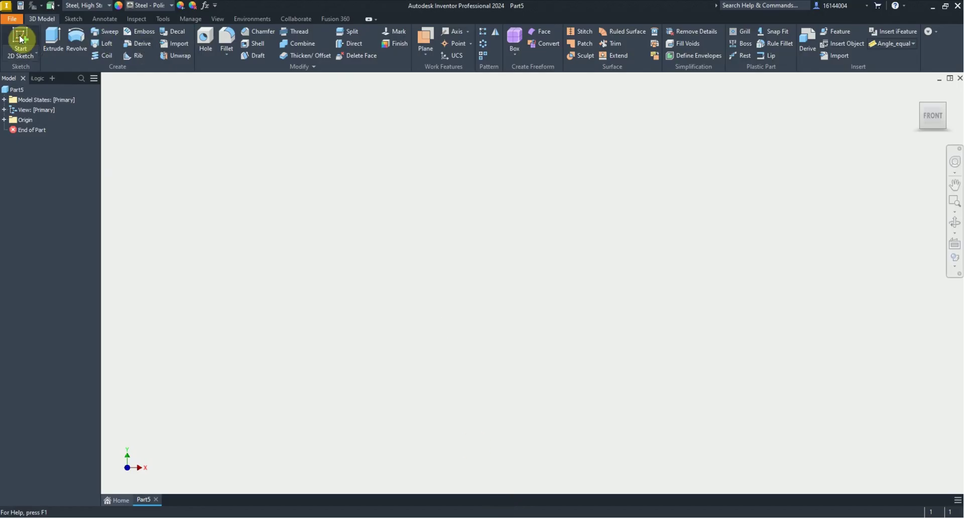
# - On a new origin-plane sketch, draw concentric 25 mm and 50 mm circles centred at the origin
pyautogui.click(20, 39)
pyautogui.click(370, 286)
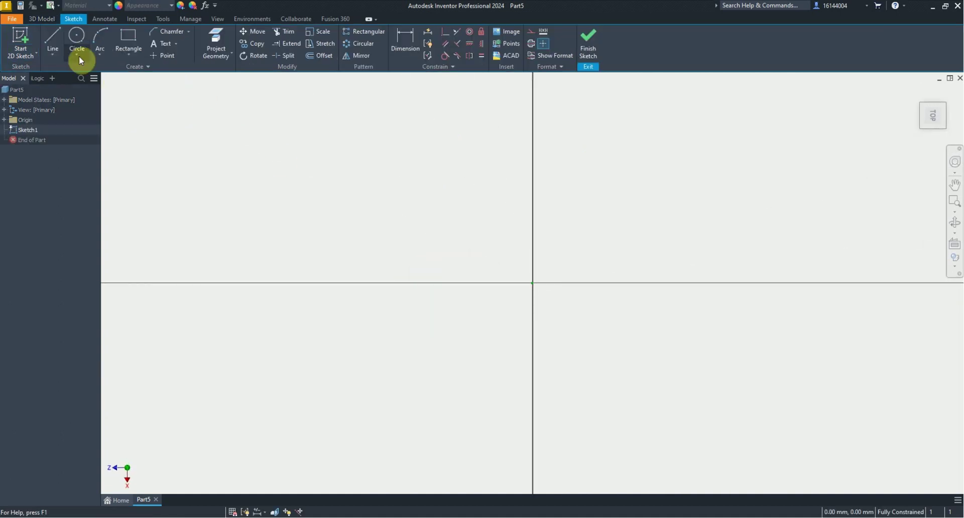
pyautogui.click(76, 41)
pyautogui.click(532, 283)
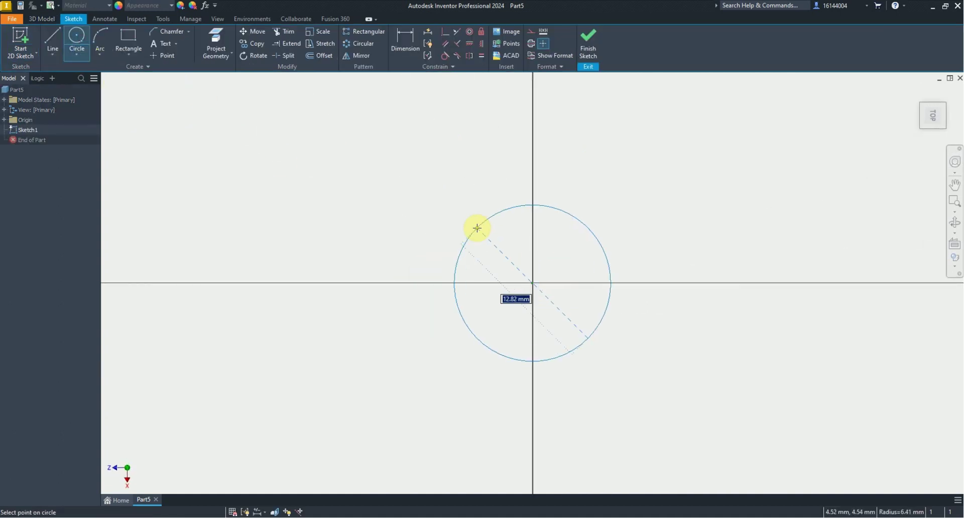
pyautogui.write('25')
pyautogui.press('Return')
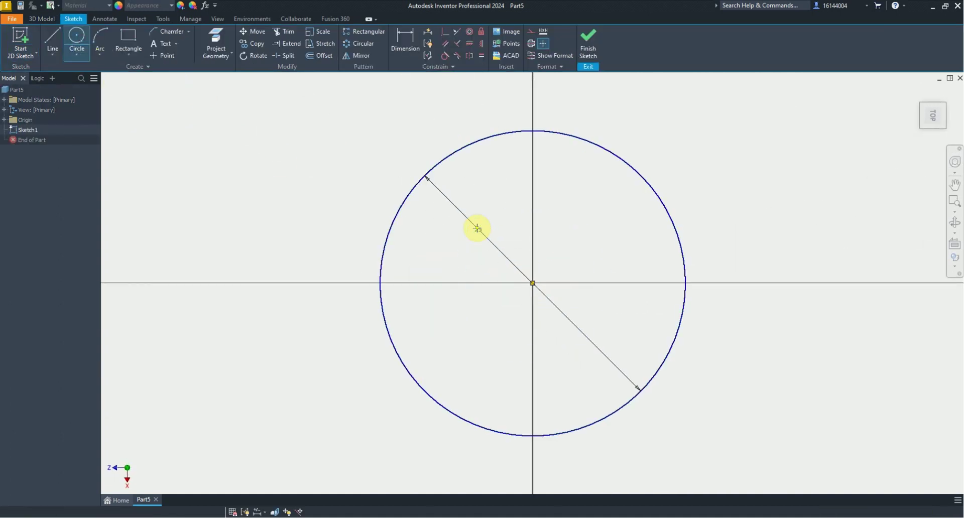
pyautogui.click(532, 284)
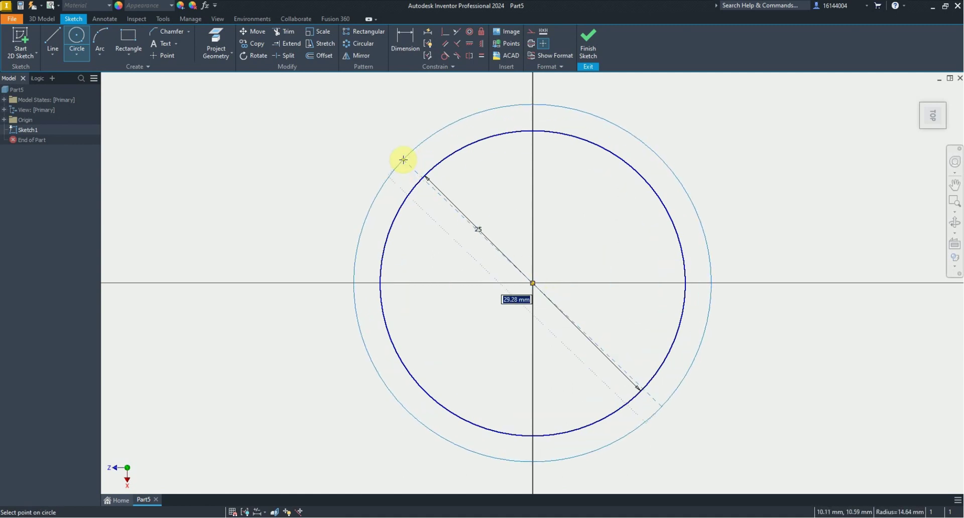
pyautogui.write('0')
pyautogui.press('Return')
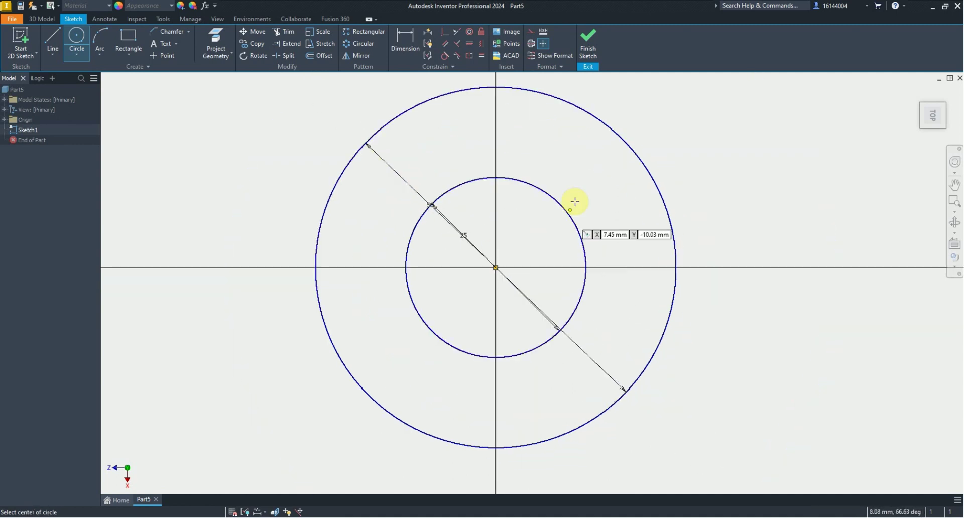
pyautogui.rightClick(577, 187)
pyautogui.click(616, 190)
pyautogui.hotkey('alt', 'Tab')
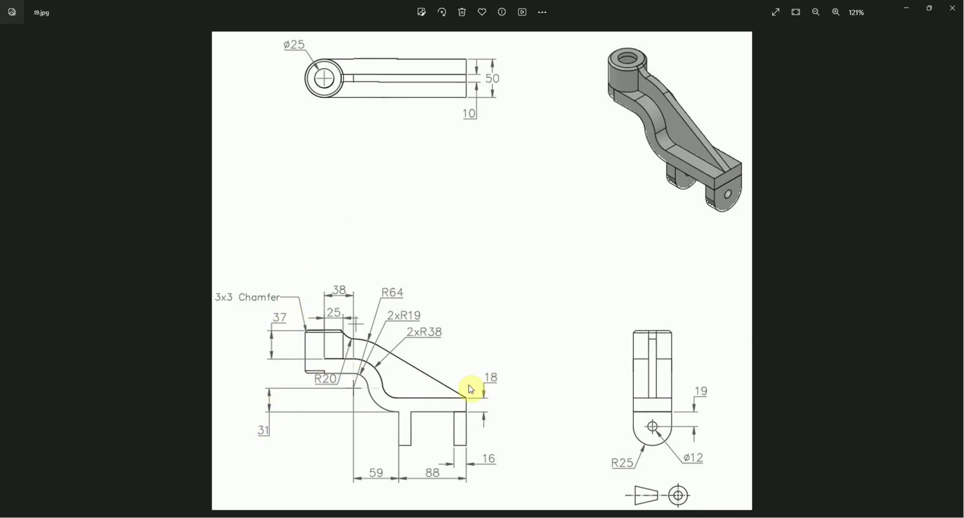
pyautogui.hotkey('alt', 'Tab')
# - Extrude the ring profile 37+18 mm into a hollow cylindrical tube
pyautogui.click(41, 18)
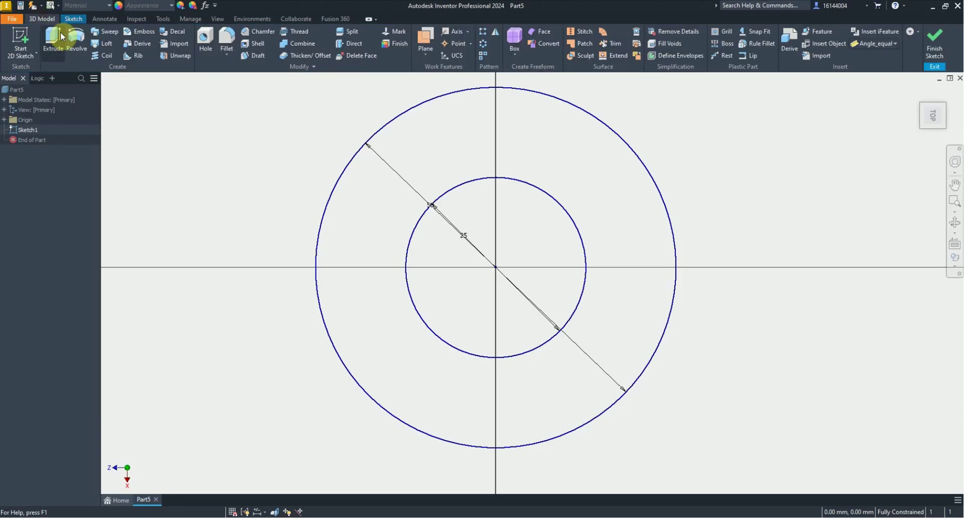
pyautogui.press('e')
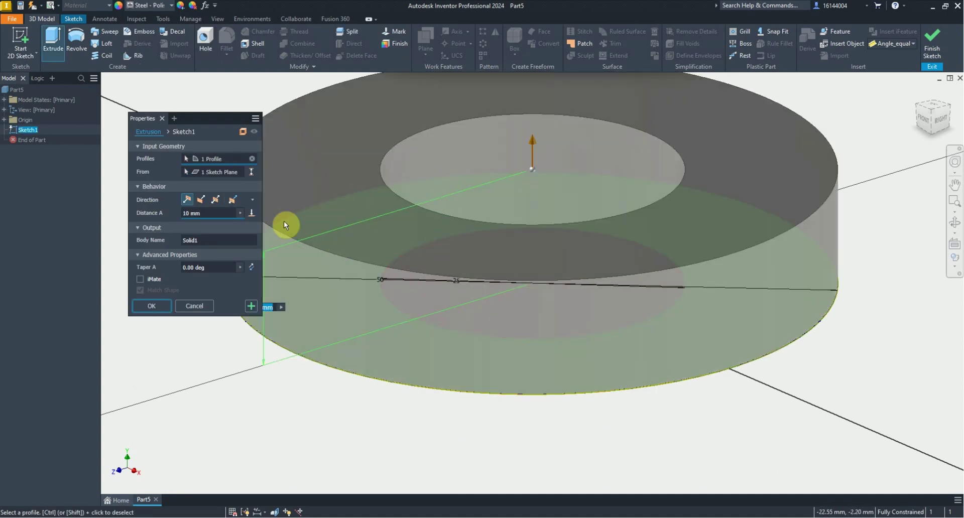
pyautogui.write('37+18')
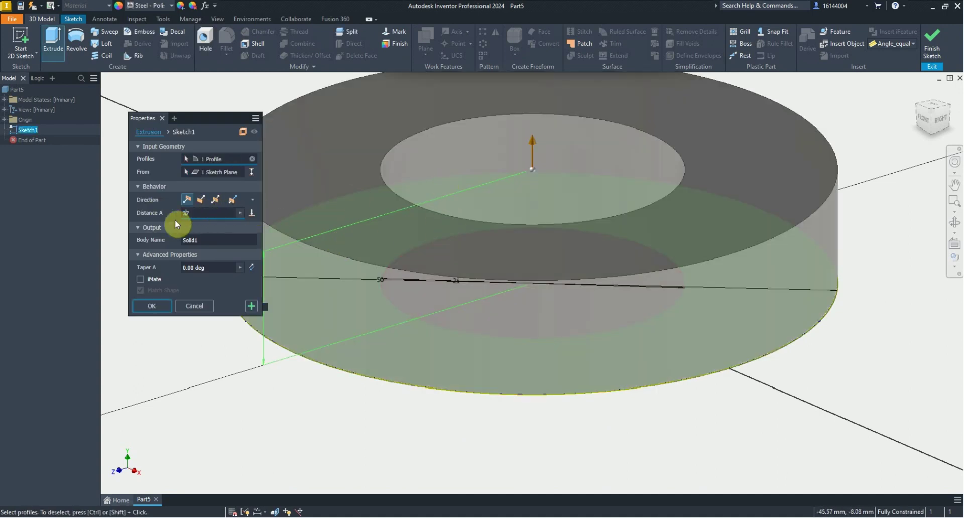
pyautogui.scroll(-5, 471, 183)
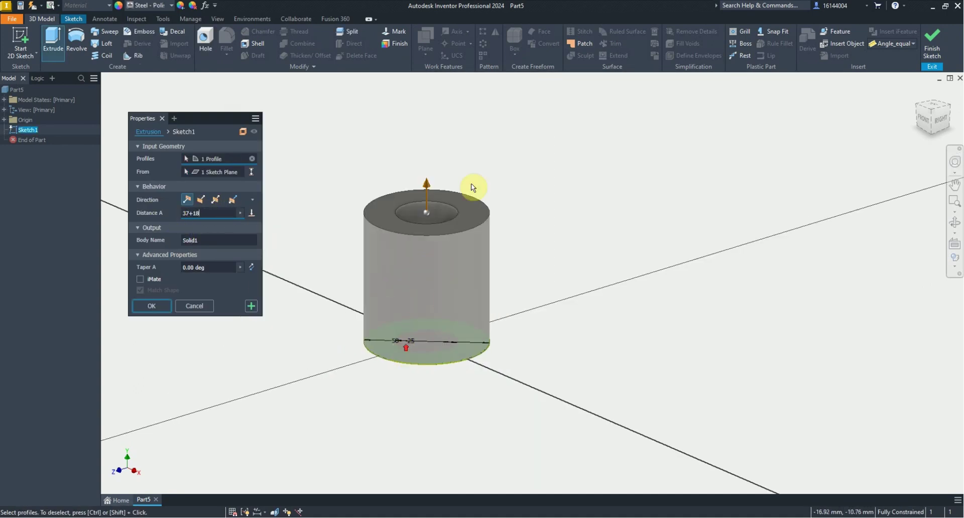
pyautogui.scroll(2, 225, 296)
pyautogui.press('Return')
pyautogui.scroll(-1, 285, 318)
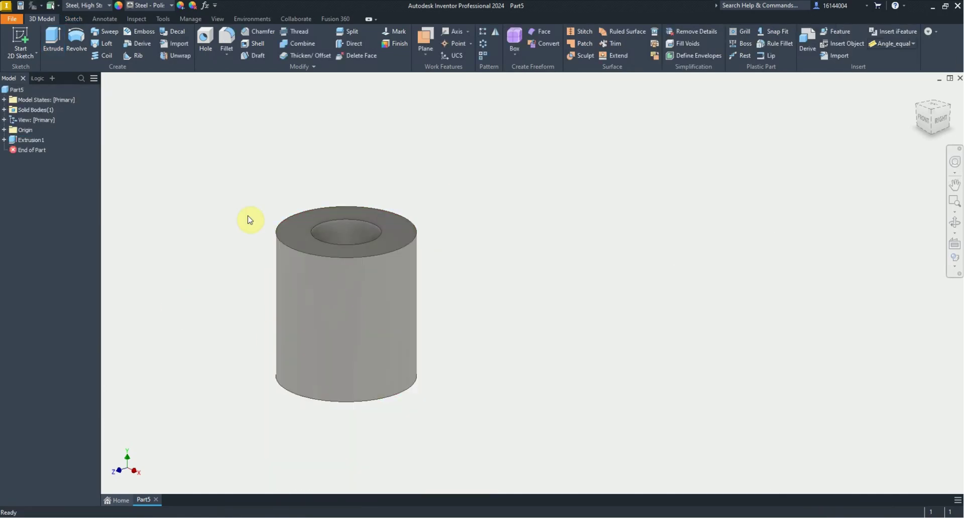
pyautogui.hotkey('alt', 'Tab')
pyautogui.hotkey('alt', 'Tab')
# - Chamfer the tube's top and bottom outer edges by 3 mm, then expand the Origin folder
pyautogui.click(248, 31)
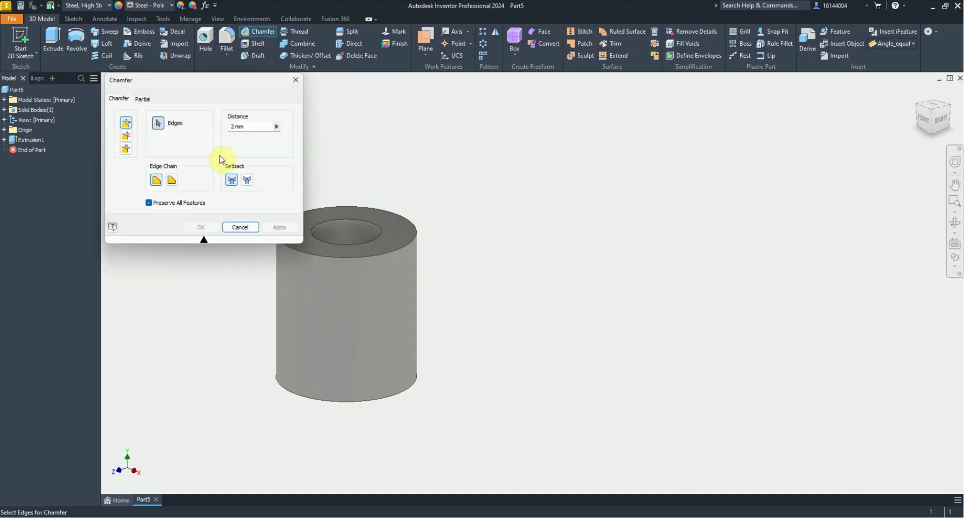
pyautogui.click(319, 252)
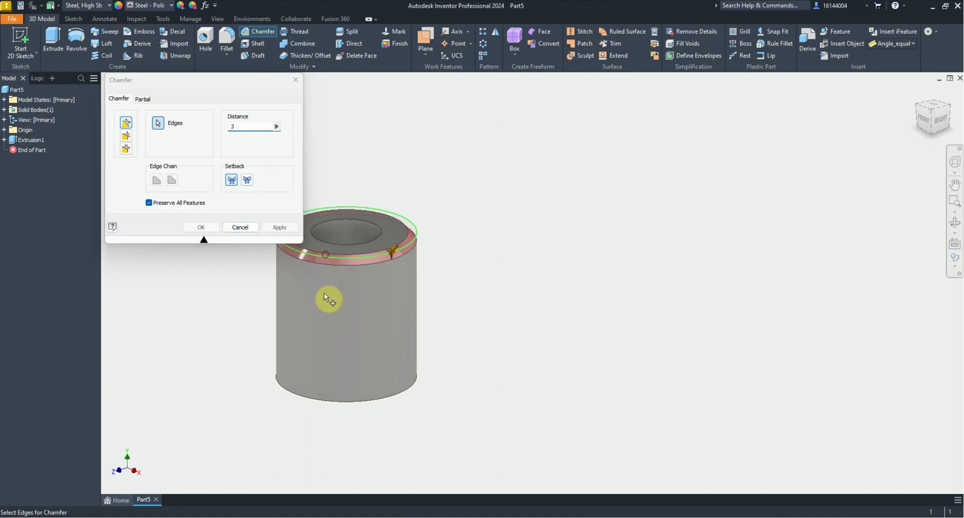
pyautogui.click(322, 398)
pyautogui.click(200, 227)
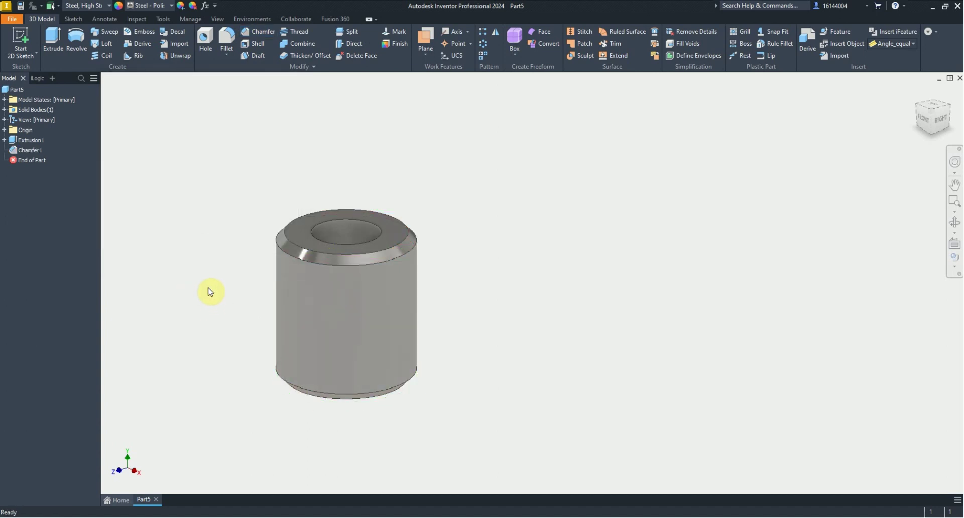
pyautogui.click(3, 131)
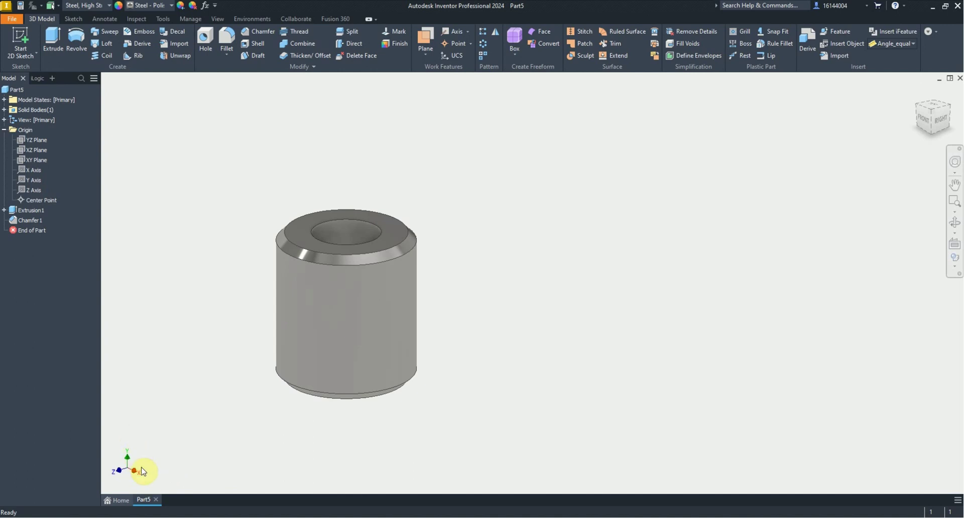
# - Start a sketch on the XY Plane and draw a rectangle from the origin
pyautogui.click(37, 159)
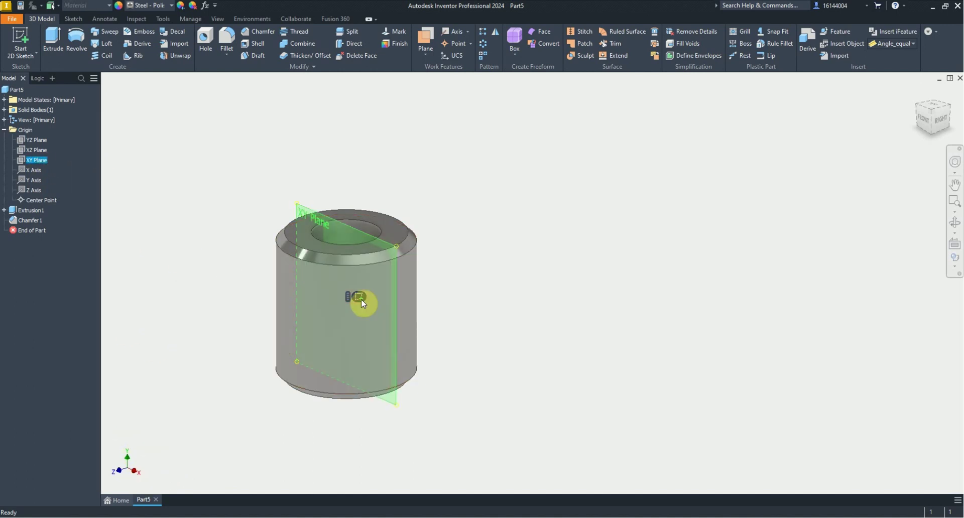
pyautogui.press('pageup')
pyautogui.press('s')
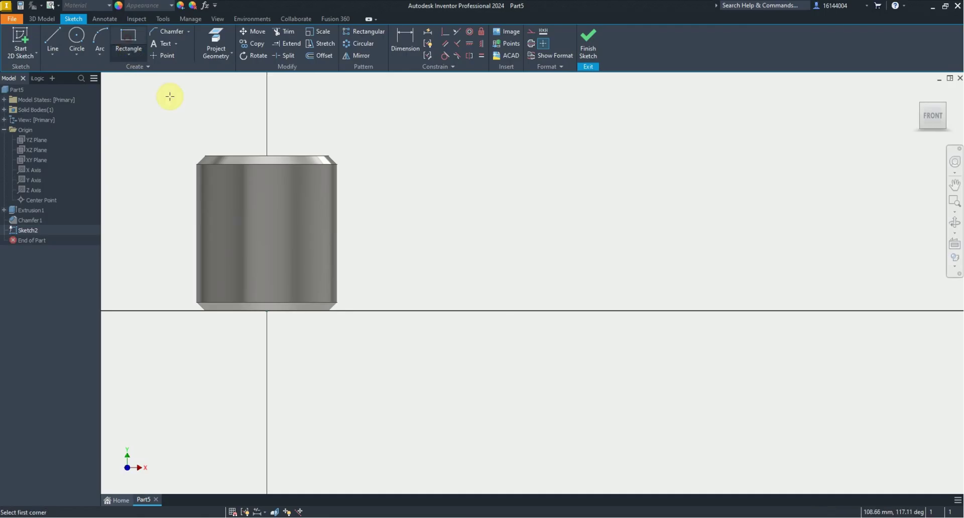
pyautogui.click(129, 43)
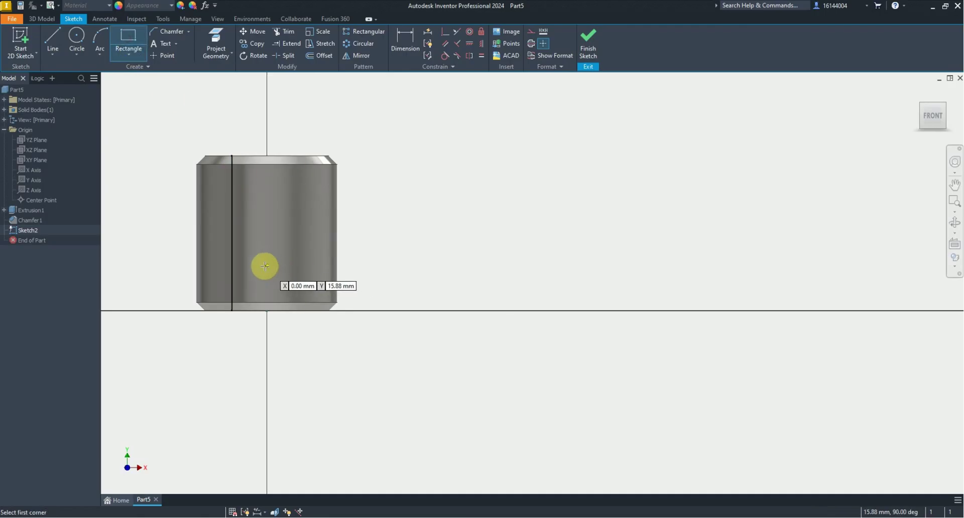
pyautogui.click(267, 310)
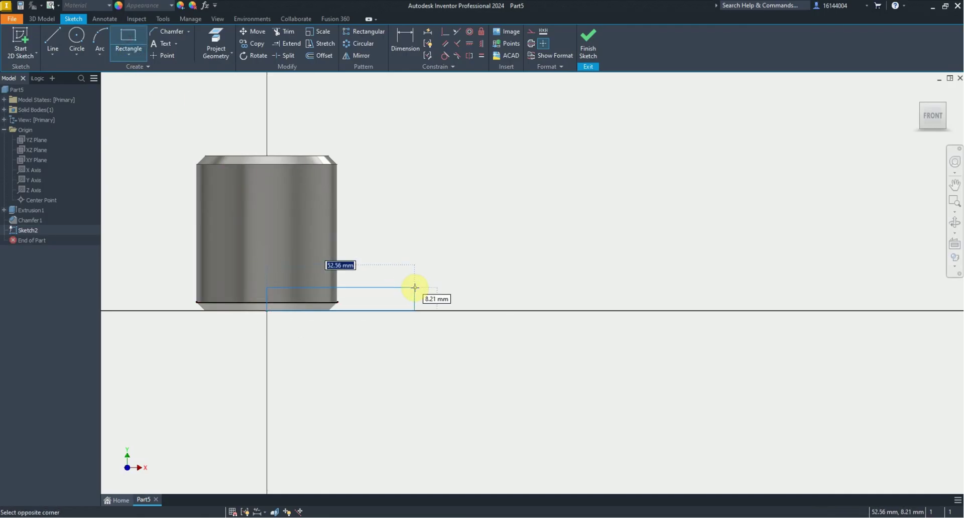
pyautogui.click(431, 264)
pyautogui.moveTo(471, 282); pyautogui.dragTo(415, 209, button='middle')
# - Draw two concentric circle pairs, the second pair's large circle touching the first
pyautogui.click(78, 43)
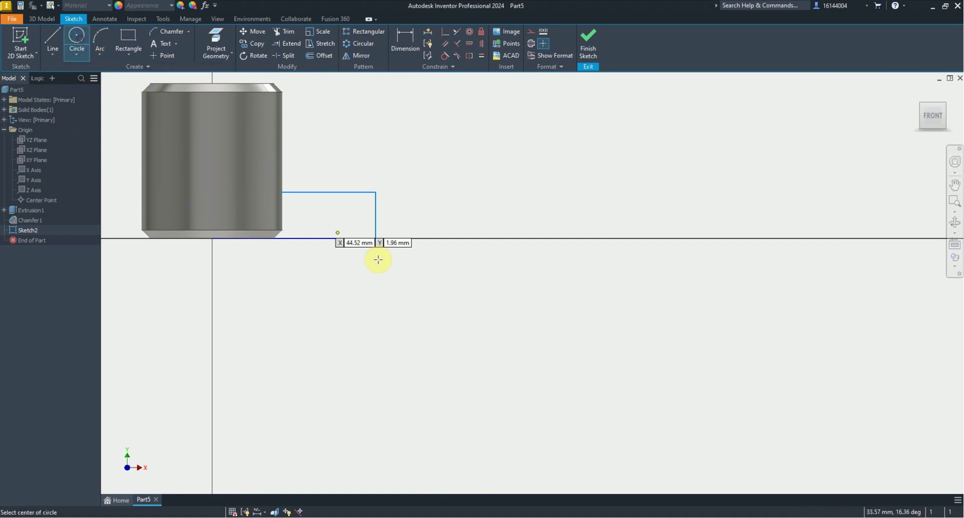
pyautogui.click(375, 355)
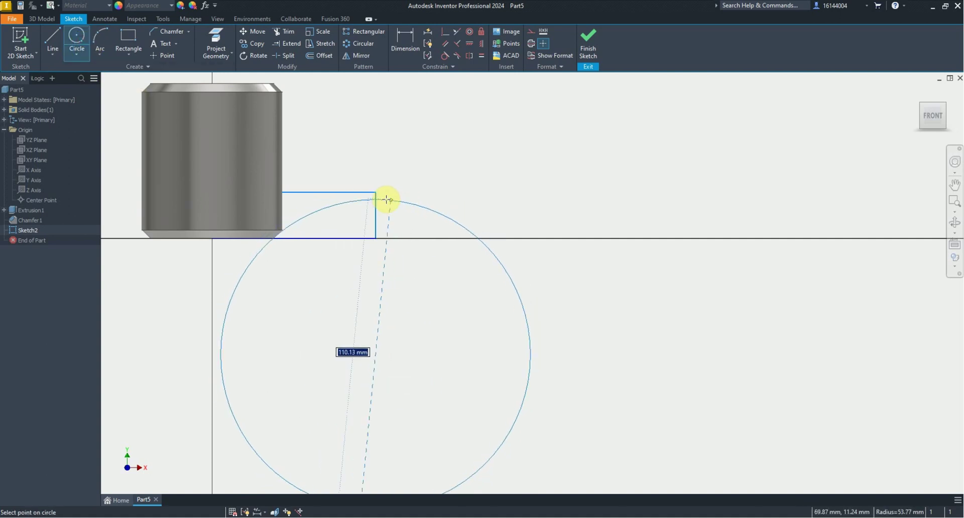
pyautogui.click(375, 192)
pyautogui.click(375, 354)
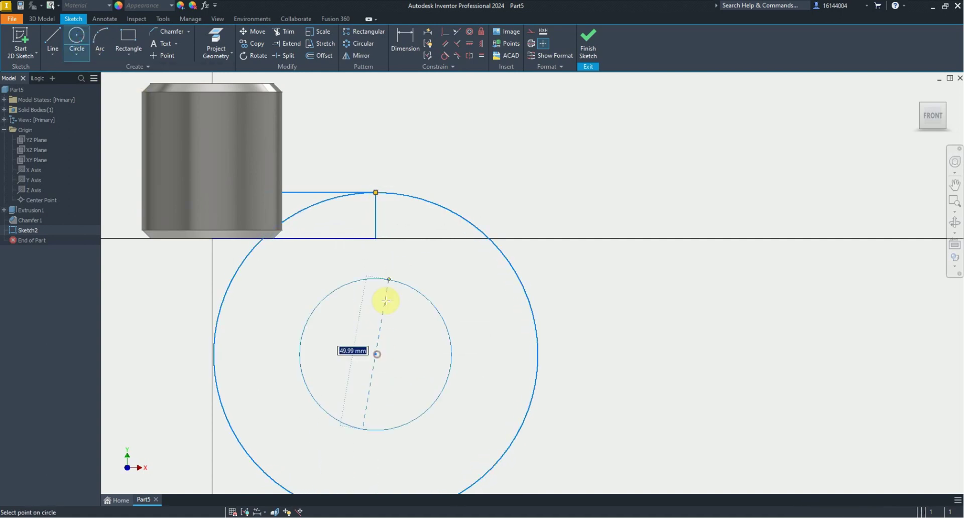
pyautogui.click(375, 238)
pyautogui.moveTo(432, 357); pyautogui.dragTo(336, 333, button='middle')
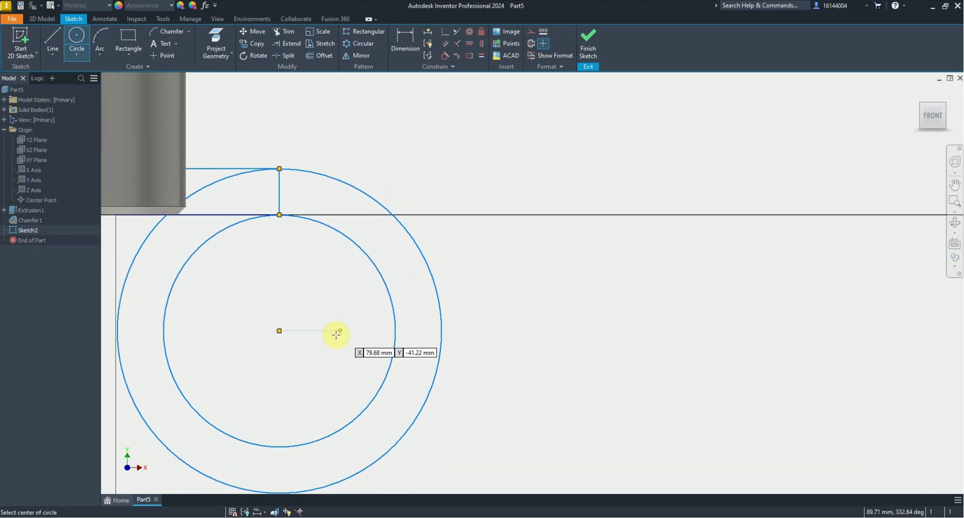
pyautogui.click(622, 329)
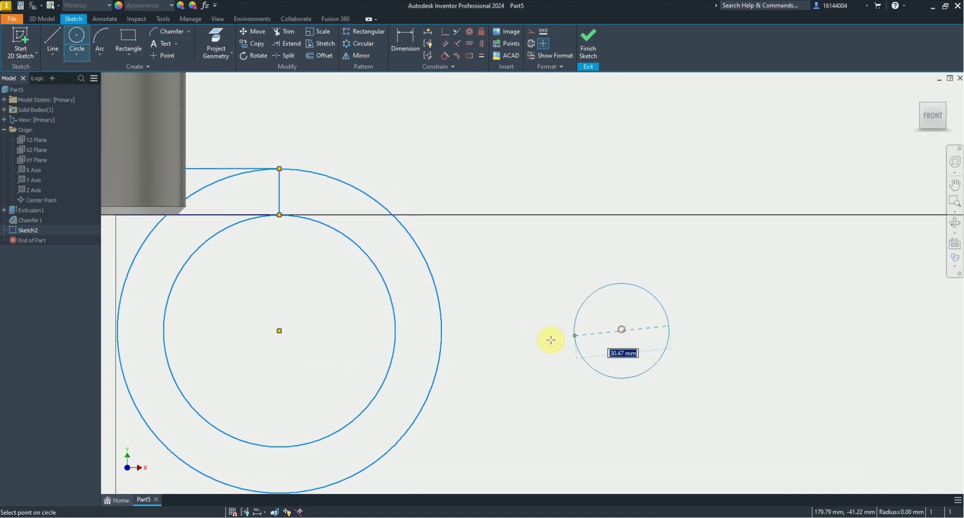
pyautogui.click(397, 329)
pyautogui.click(621, 329)
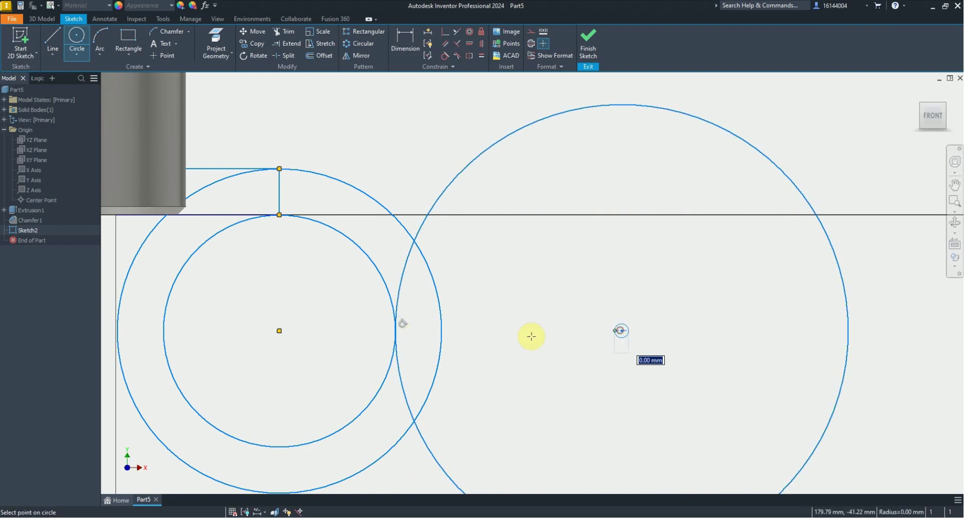
pyautogui.click(444, 326)
pyautogui.scroll(-2, 444, 328)
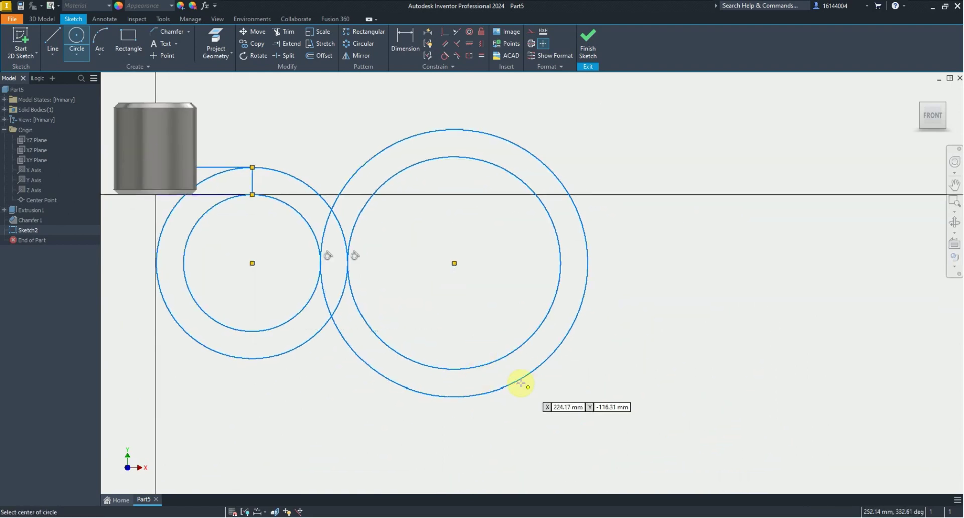
# - Draw the thin base bar rectangle plus left and right leg rectangles hanging from its ends
pyautogui.click(126, 40)
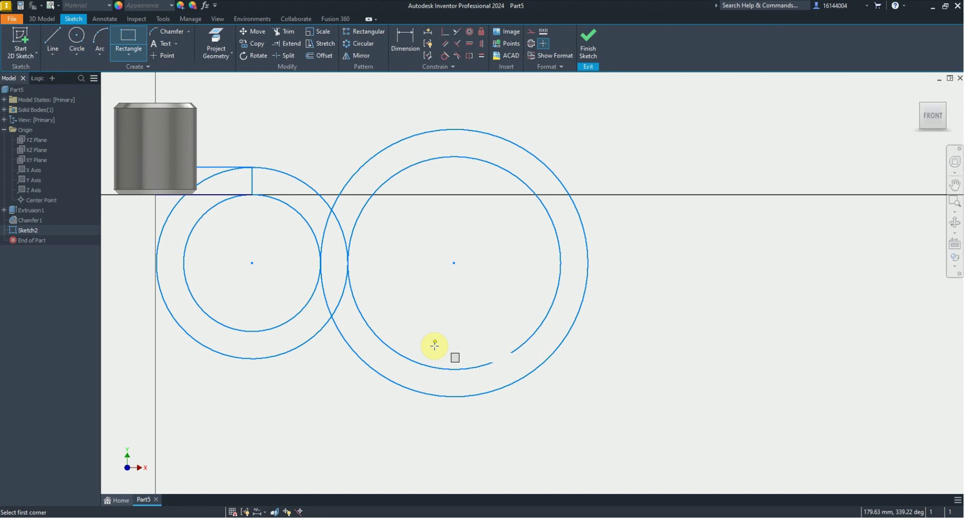
pyautogui.click(455, 368)
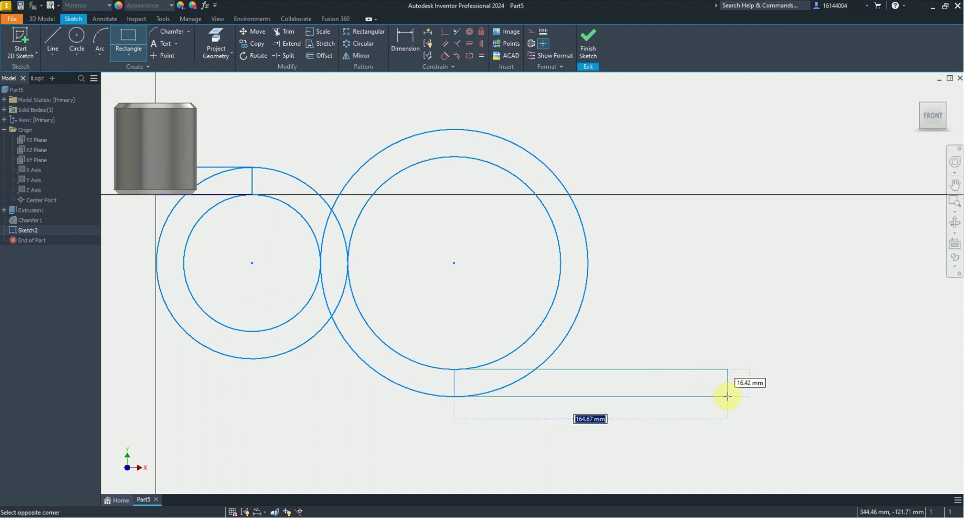
pyautogui.click(727, 396)
pyautogui.moveTo(715, 427); pyautogui.dragTo(709, 336, button='middle')
pyautogui.click(722, 304)
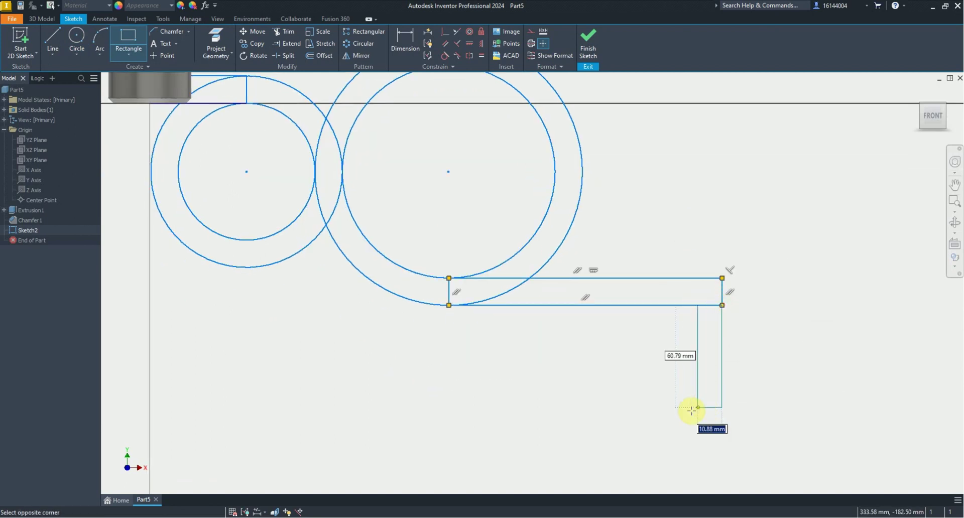
pyautogui.click(689, 414)
pyautogui.click(449, 305)
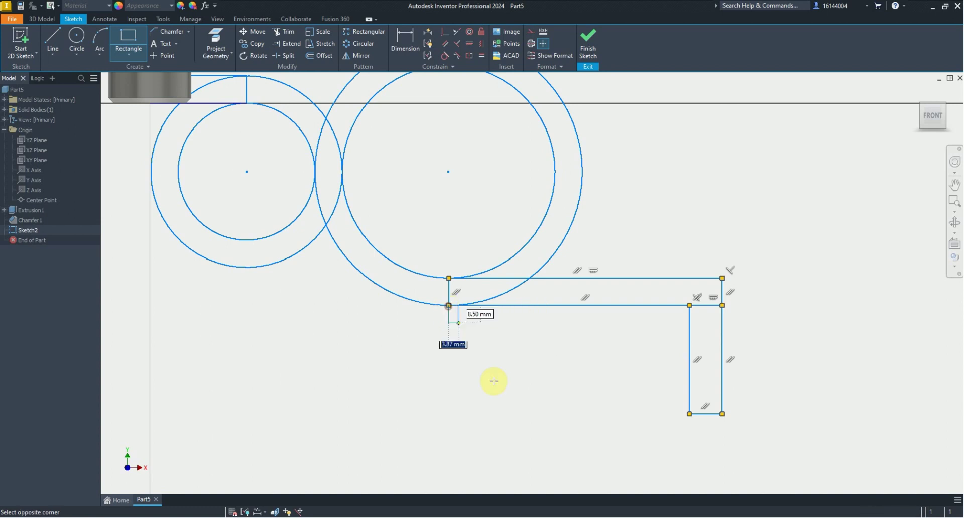
pyautogui.click(477, 413)
pyautogui.rightClick(549, 383)
pyautogui.click(548, 352)
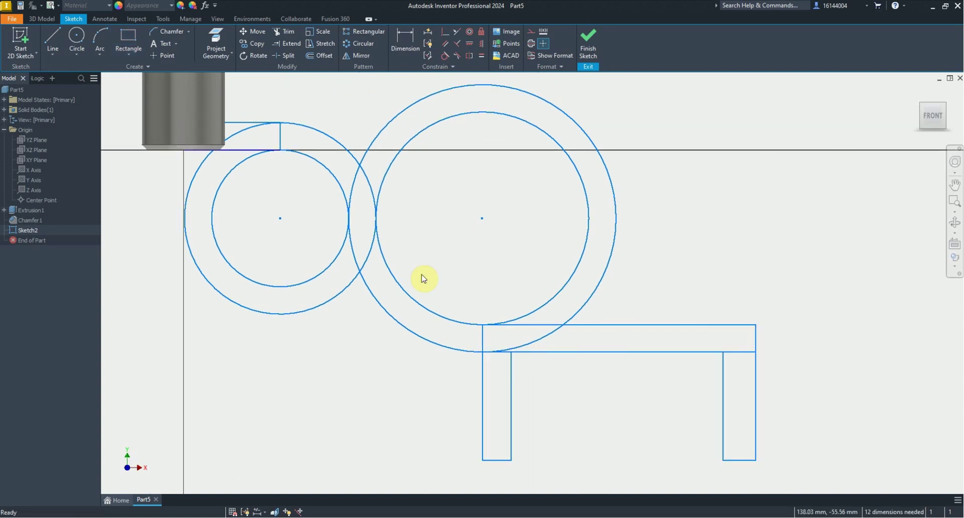
pyautogui.click(284, 31)
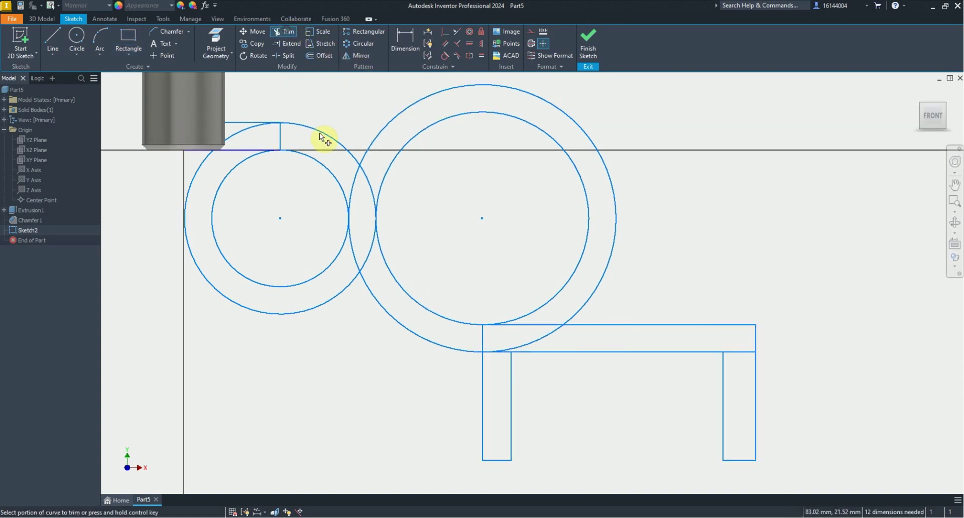
# - Trim away the unwanted inner and large circle portions, leaving an S-curved arm meeting the base
pyautogui.click(246, 160)
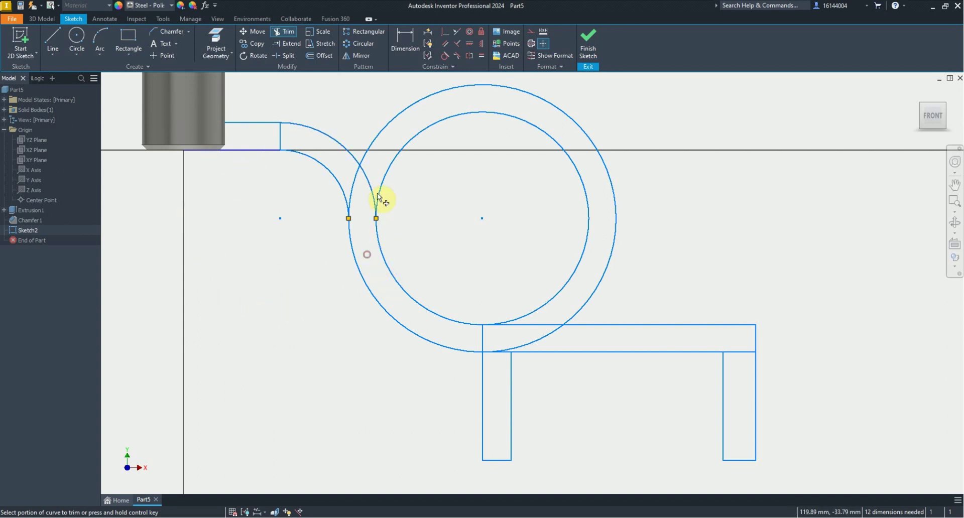
pyautogui.click(542, 302)
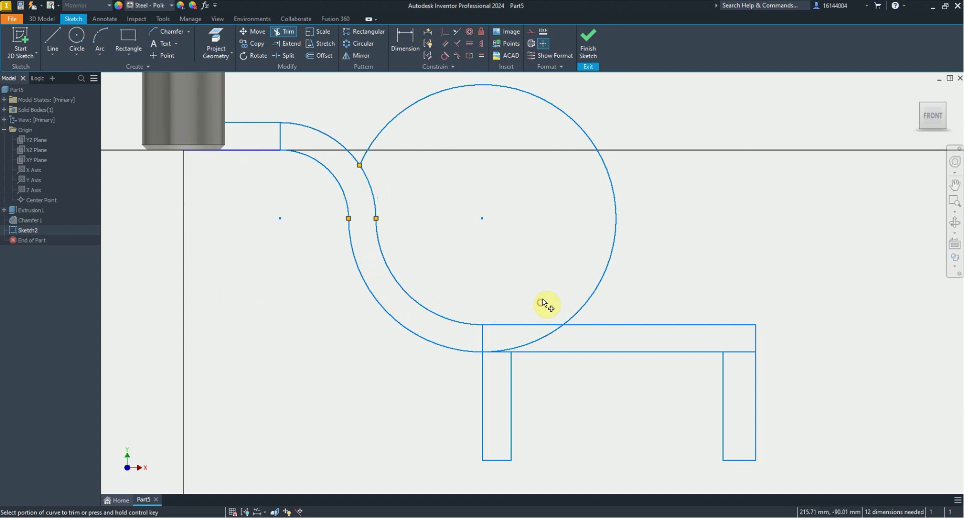
pyautogui.click(612, 258)
pyautogui.click(547, 341)
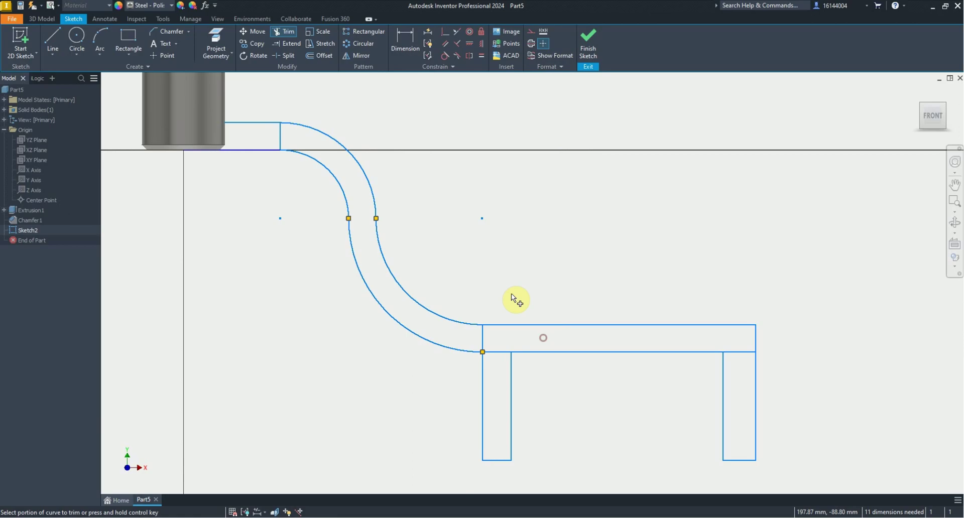
pyautogui.rightClick(510, 234)
pyautogui.click(543, 245)
pyautogui.hotkey('alt', 'Tab')
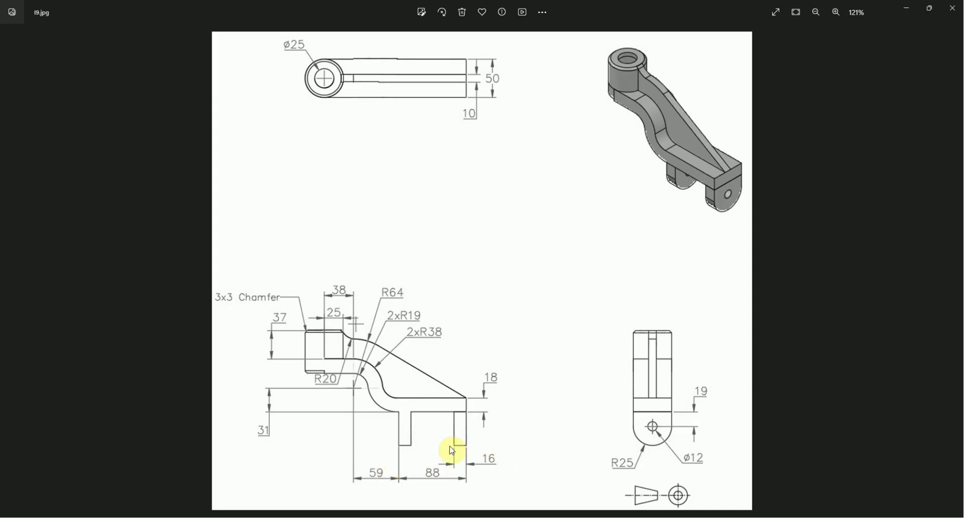
# - Dimension the base thickness to 18 mm and the right leg width to 16 mm
pyautogui.hotkey('alt', 'Tab')
pyautogui.click(404, 51)
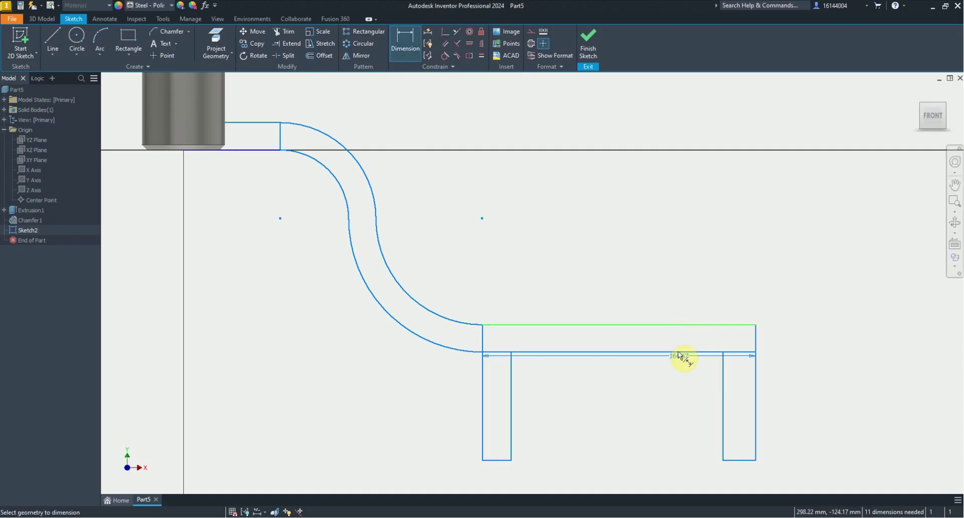
pyautogui.click(678, 353)
pyautogui.click(718, 279)
pyautogui.write('18')
pyautogui.press('Return')
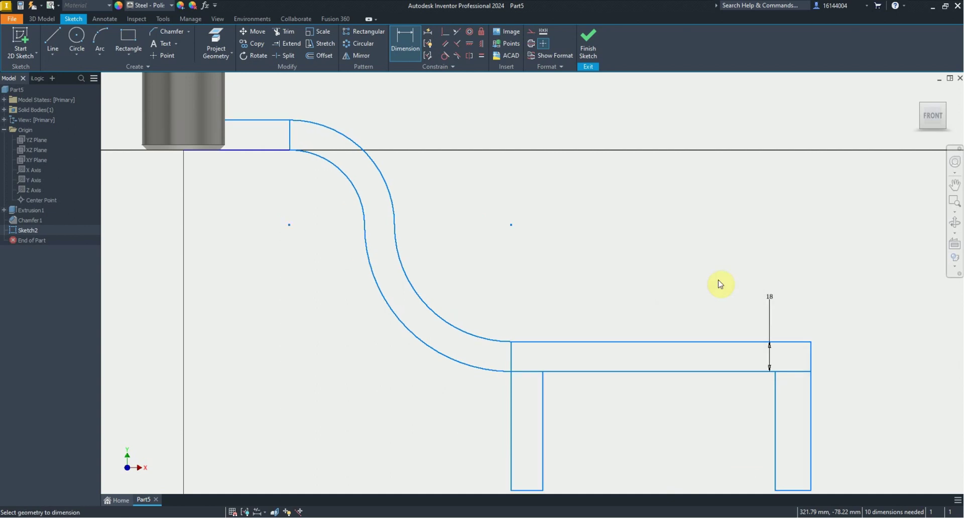
pyautogui.scroll(-3, 717, 284)
pyautogui.scroll(5, 679, 376)
pyautogui.click(713, 378)
pyautogui.click(765, 389)
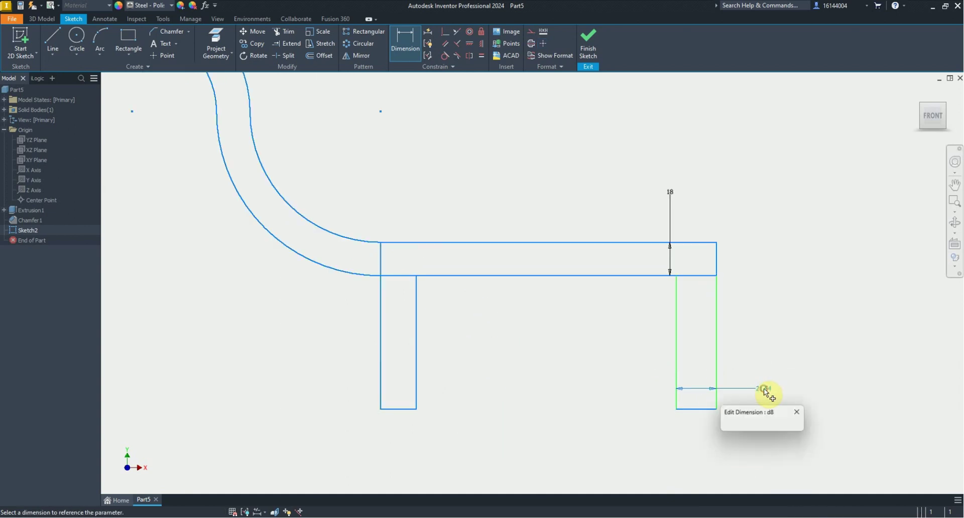
pyautogui.write('16')
pyautogui.press('Return')
# - Link the left leg width to the right leg's 16 mm and set overall width 88 mm
pyautogui.click(380, 387)
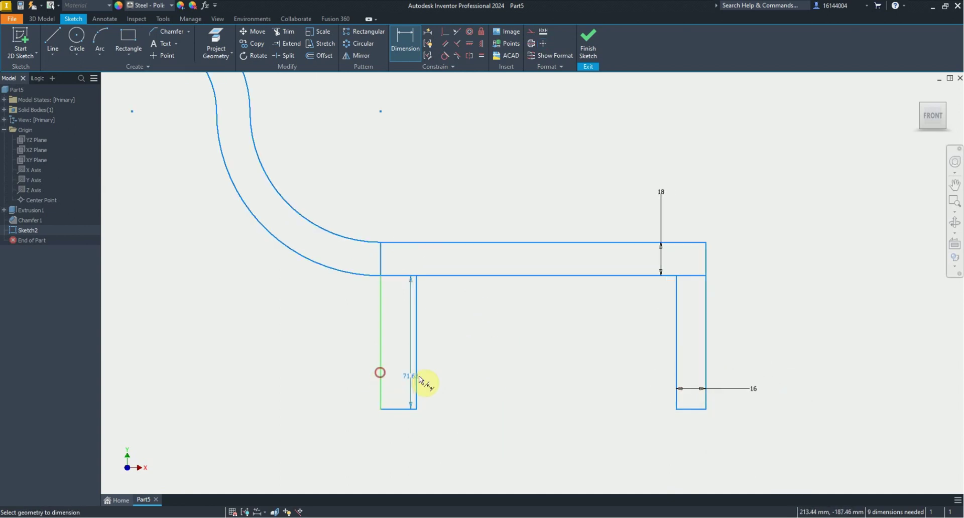
pyautogui.click(416, 370)
pyautogui.click(454, 355)
pyautogui.click(753, 389)
pyautogui.press('Return')
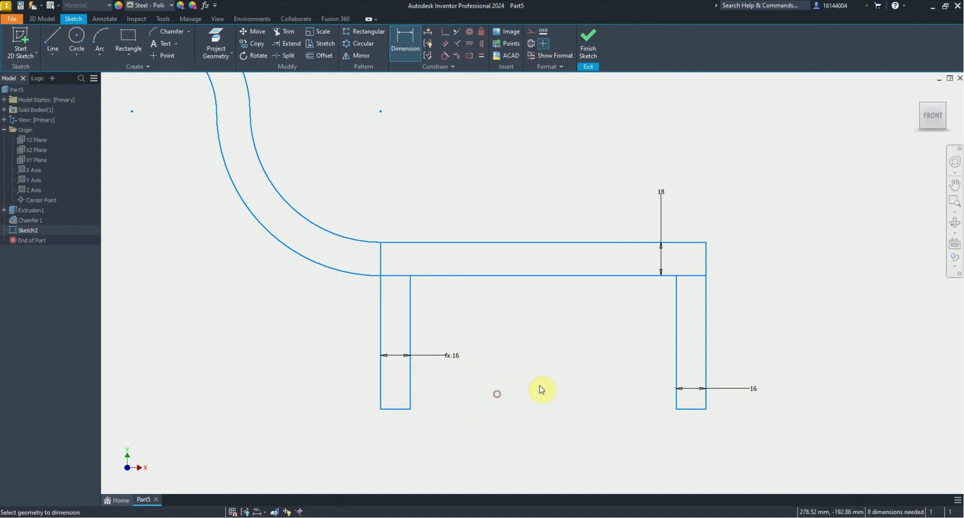
pyautogui.click(520, 260)
pyautogui.click(522, 454)
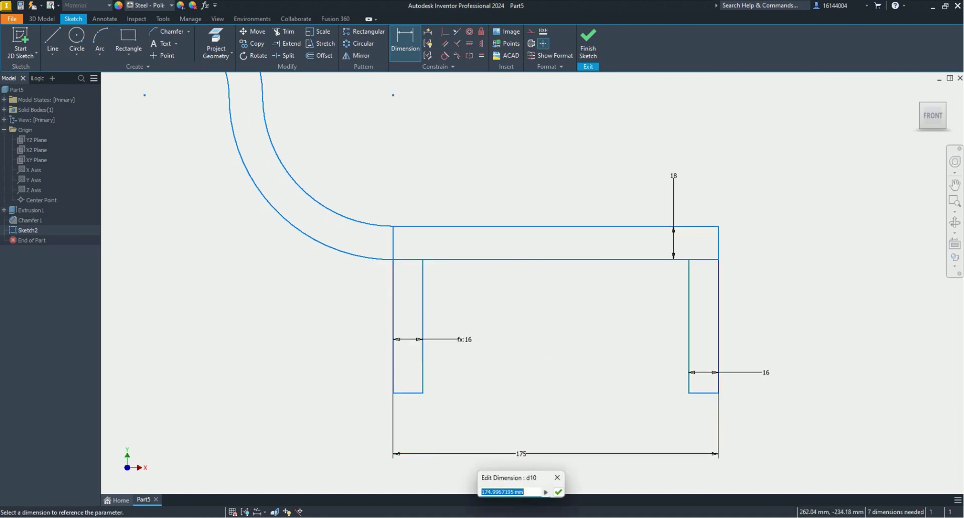
pyautogui.write('88')
pyautogui.press('Return')
# - Try tangent constraints on the lower and upper arcs, dismissing the over-constraint warnings
pyautogui.click(444, 56)
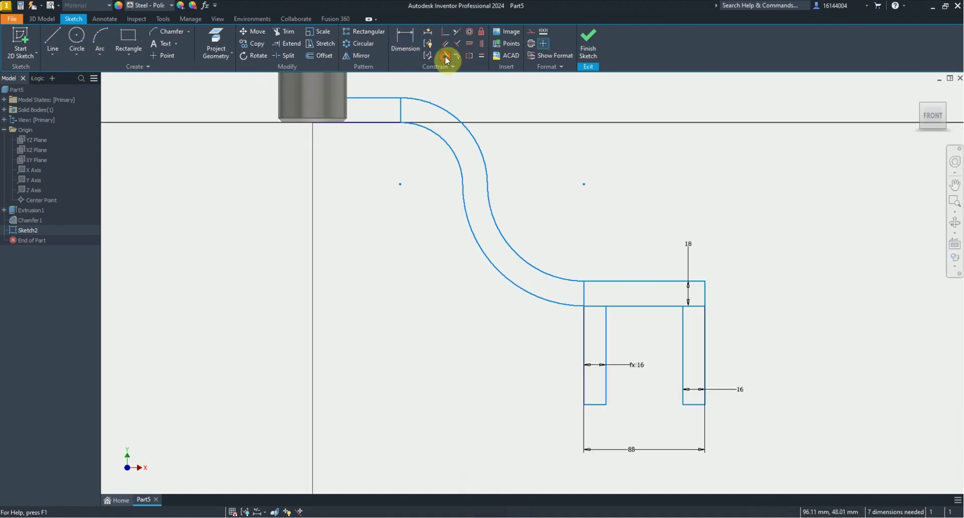
pyautogui.click(589, 307)
pyautogui.press('Escape')
pyautogui.click(396, 125)
pyautogui.press('Escape')
# - Dimension 59 mm from the left leg to the upper arc centre and level both arc centres horizontally
pyautogui.click(407, 44)
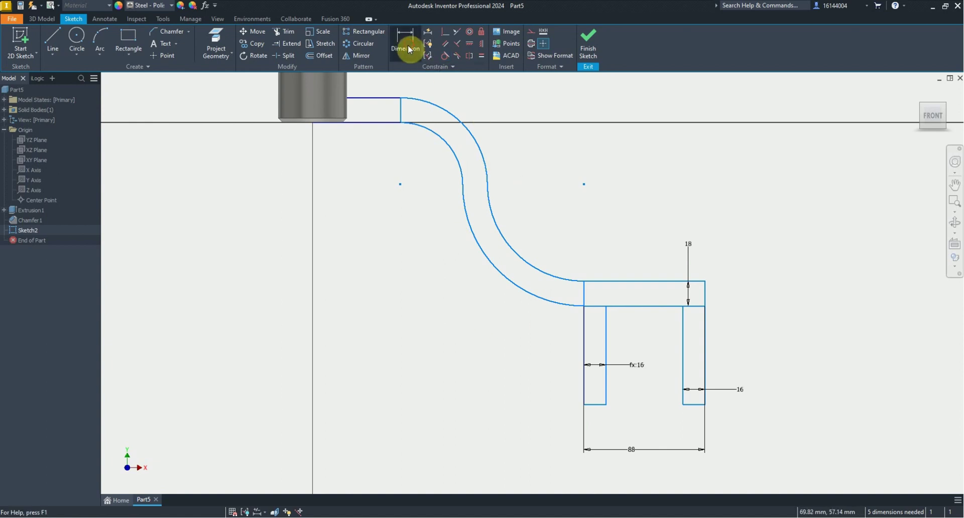
pyautogui.click(583, 347)
pyautogui.click(401, 185)
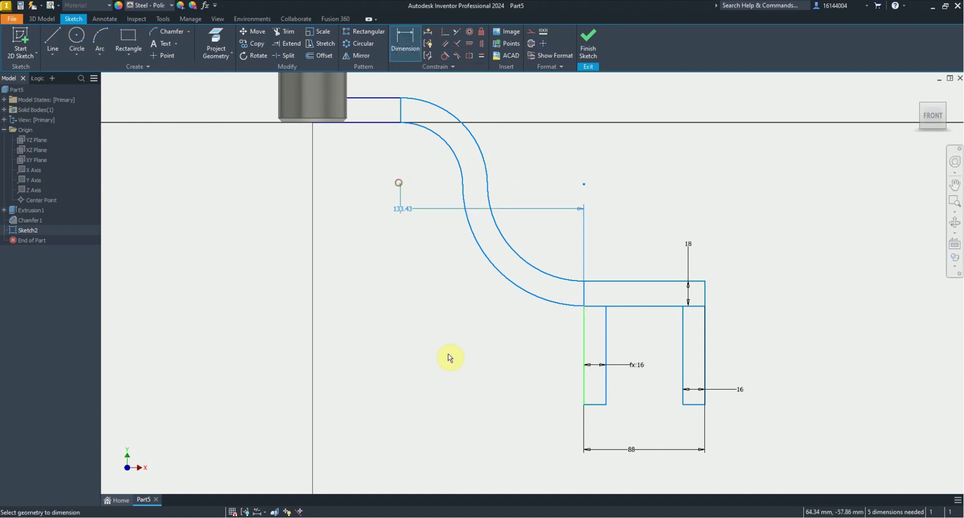
pyautogui.click(485, 425)
pyautogui.write('59')
pyautogui.press('Return')
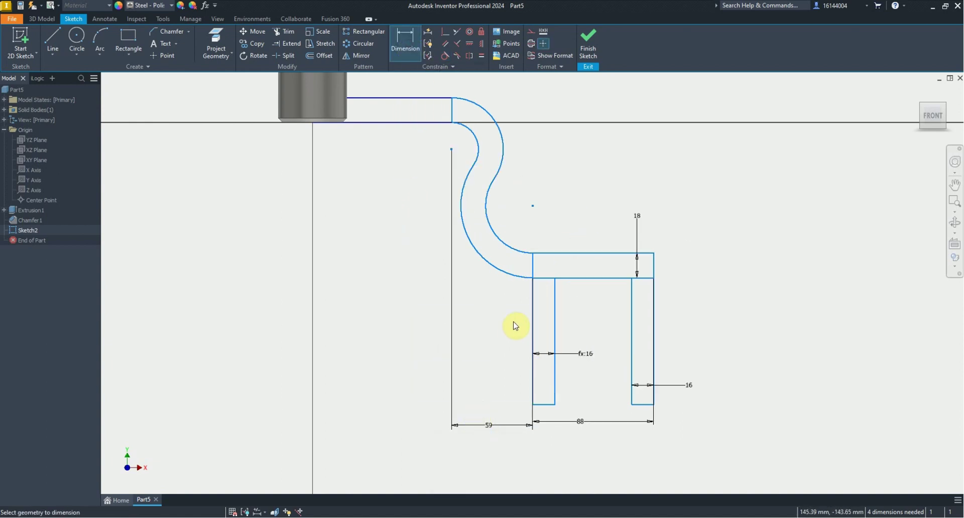
pyautogui.click(469, 43)
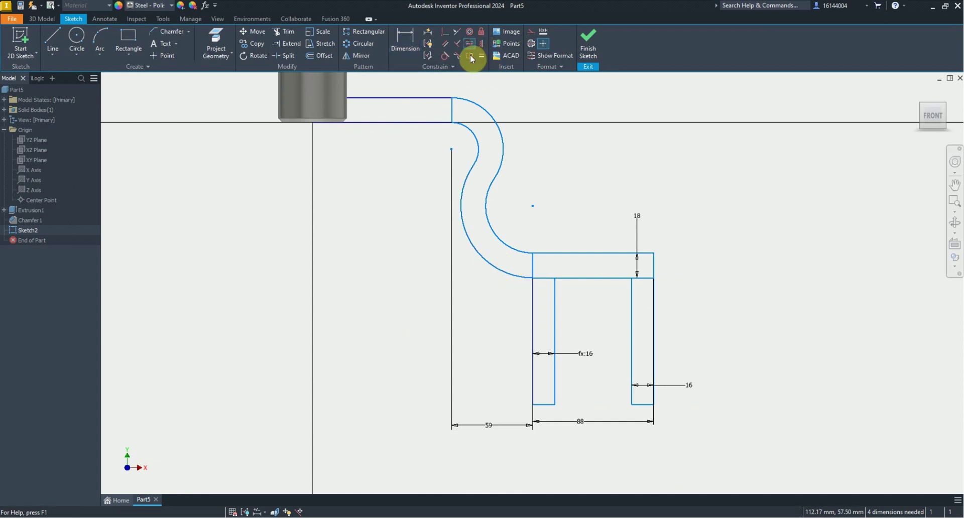
pyautogui.click(532, 205)
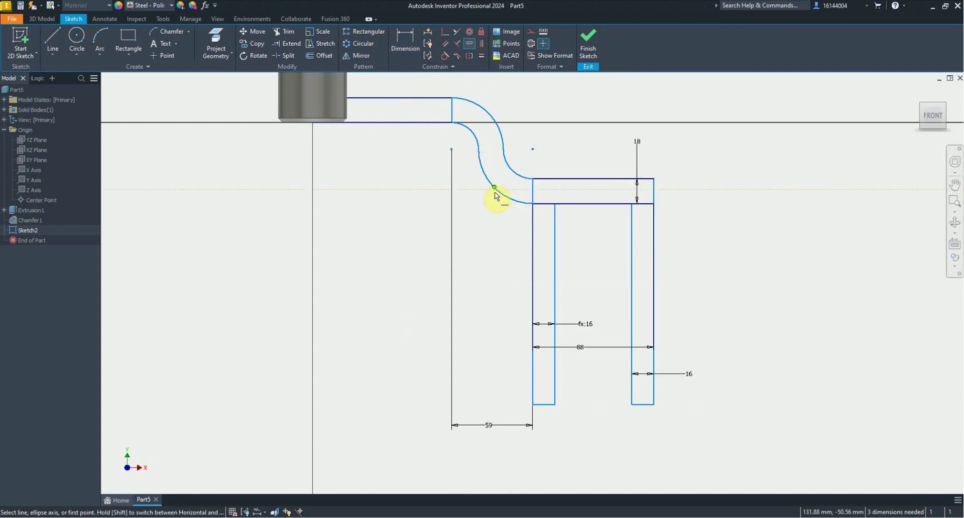
pyautogui.rightClick(479, 229)
pyautogui.press('Escape')
pyautogui.hotkey('alt', 'Tab')
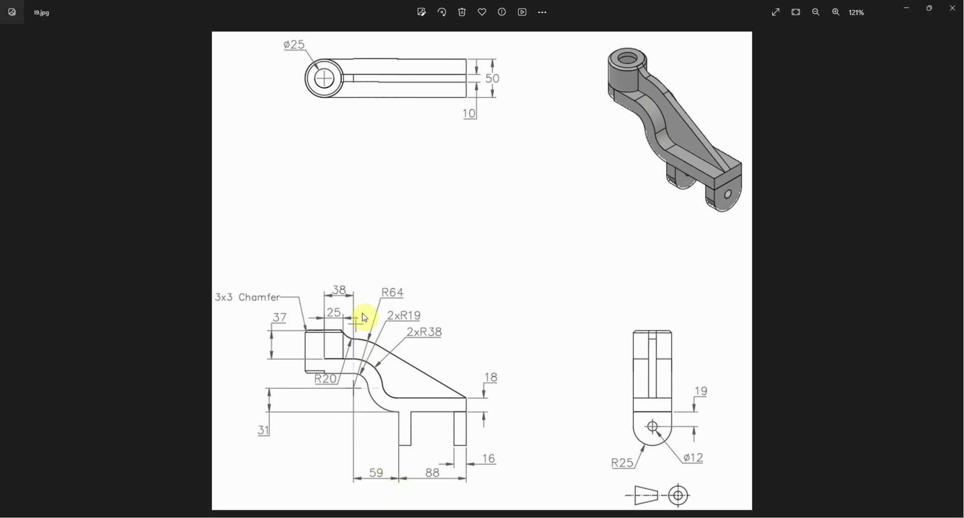
pyautogui.hotkey('alt', 'Tab')
# - Add the 38 mm horizontal distance under the boss and set the leg height to 44 mm
pyautogui.click(363, 124)
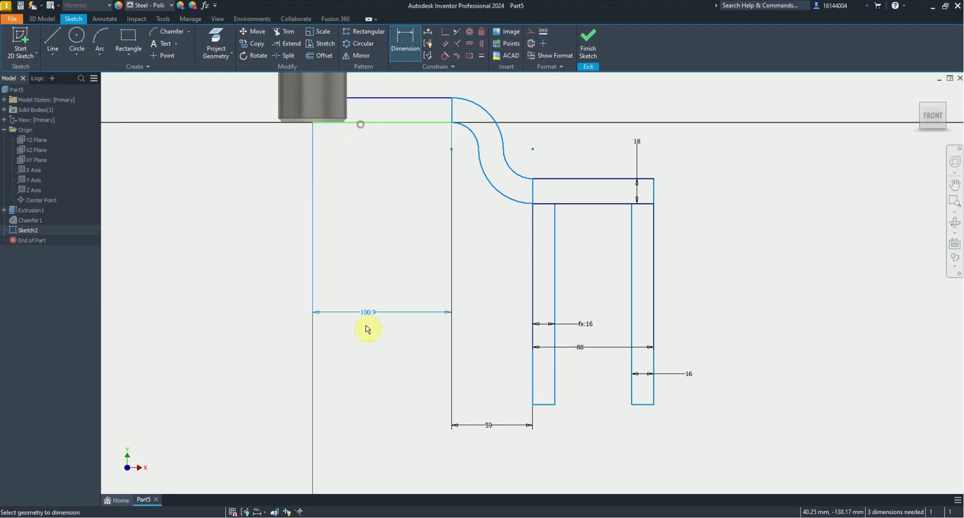
pyautogui.click(369, 334)
pyautogui.write('8')
pyautogui.press('Return')
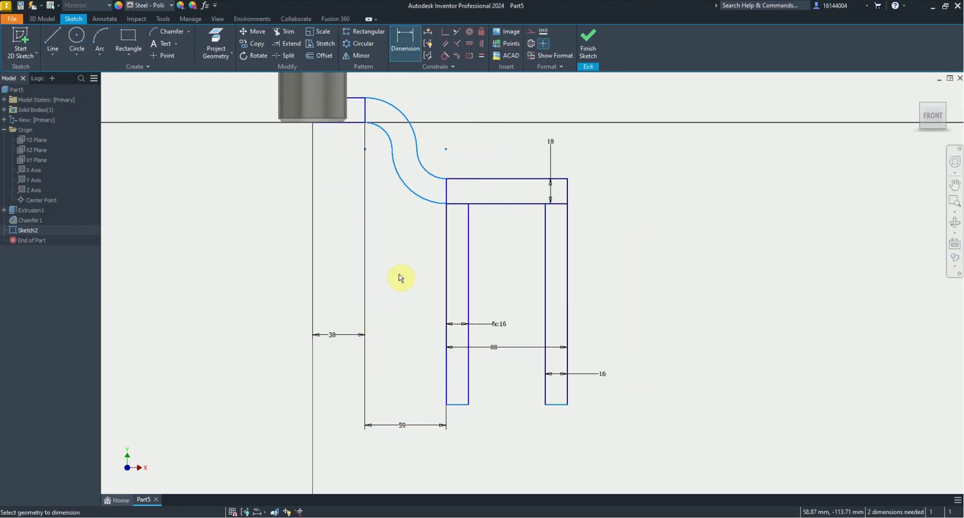
pyautogui.hotkey('alt', 'Tab')
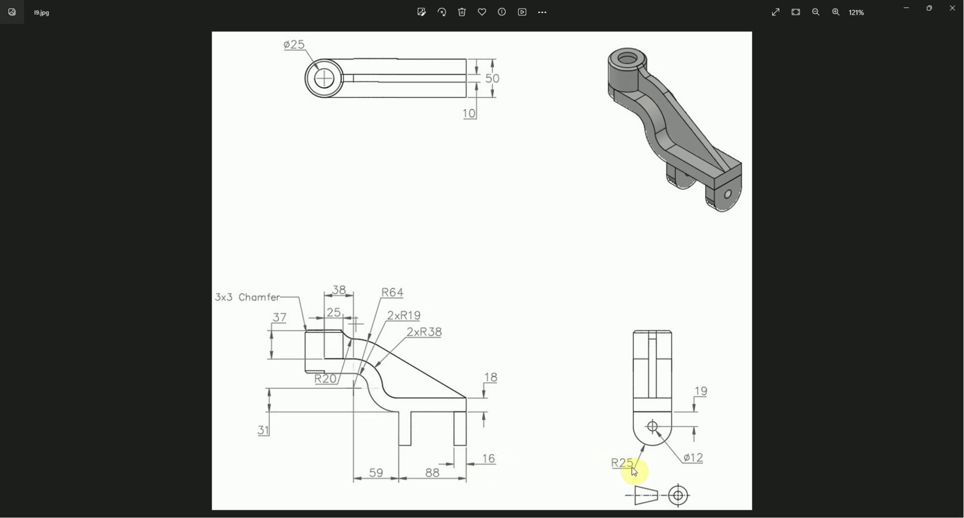
pyautogui.hotkey('alt', 'Tab')
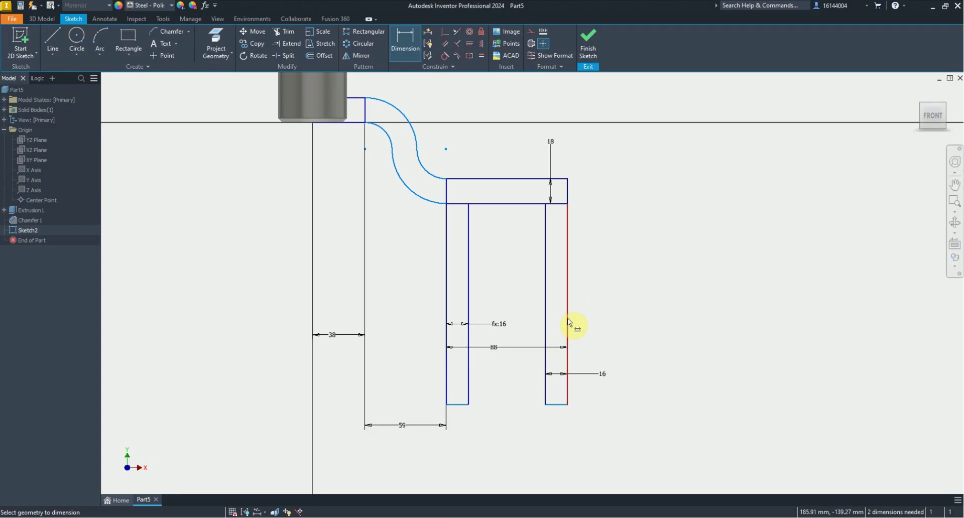
pyautogui.click(568, 319)
pyautogui.click(667, 308)
pyautogui.write('25+19')
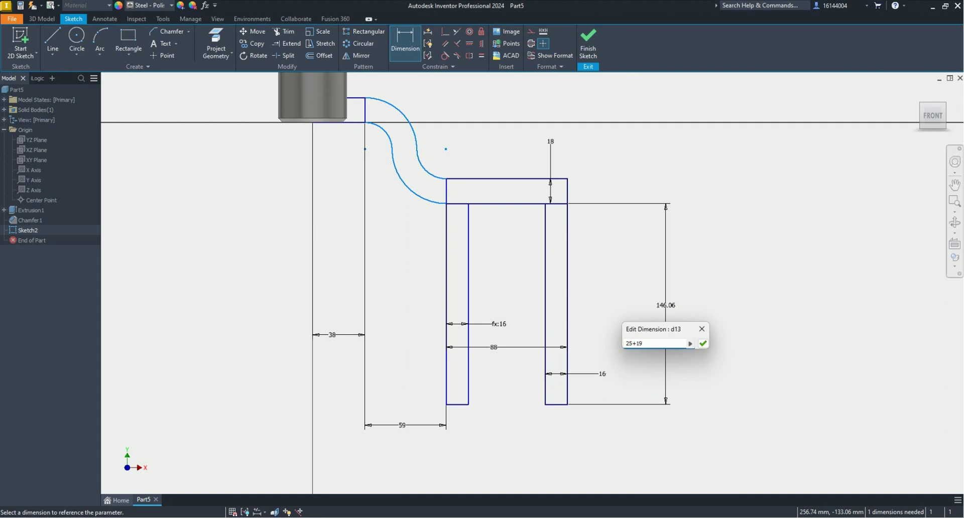
pyautogui.press('Return')
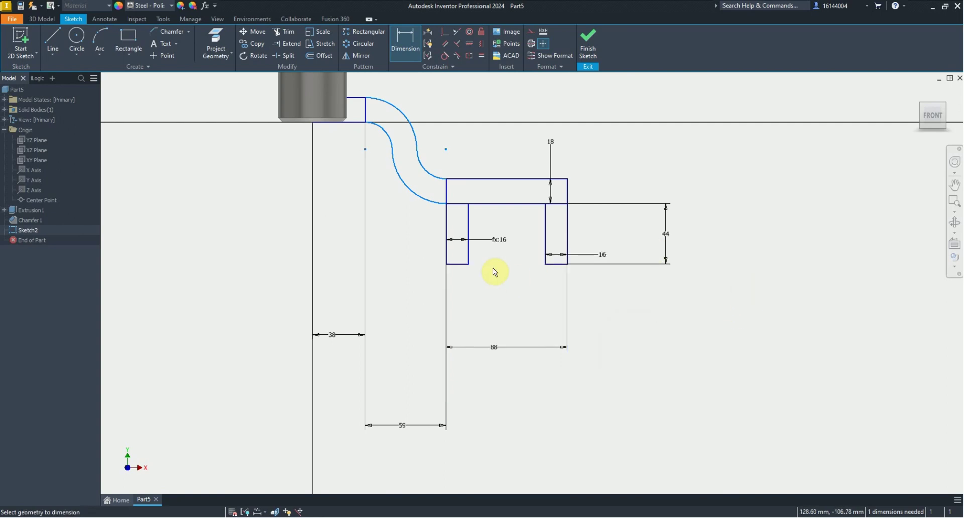
pyautogui.hotkey('alt', 'Tab')
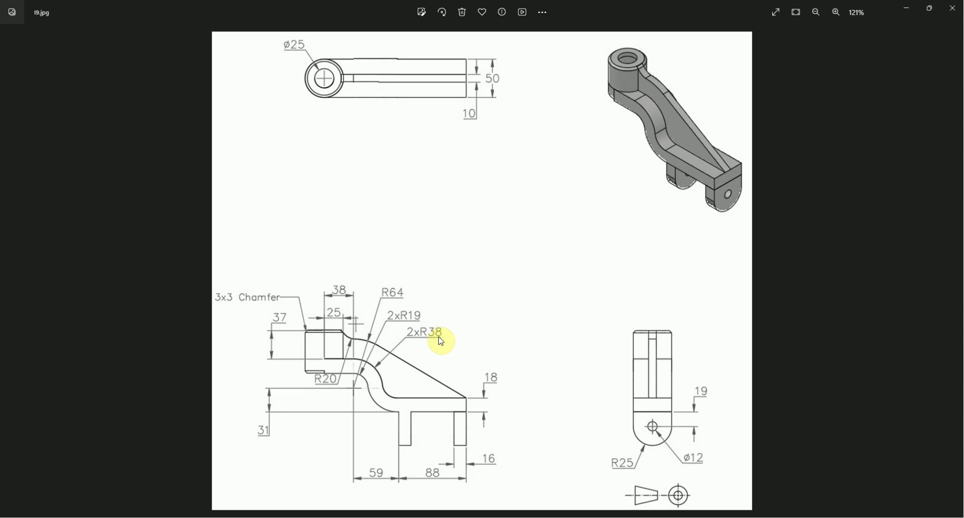
pyautogui.hotkey('alt', 'Tab')
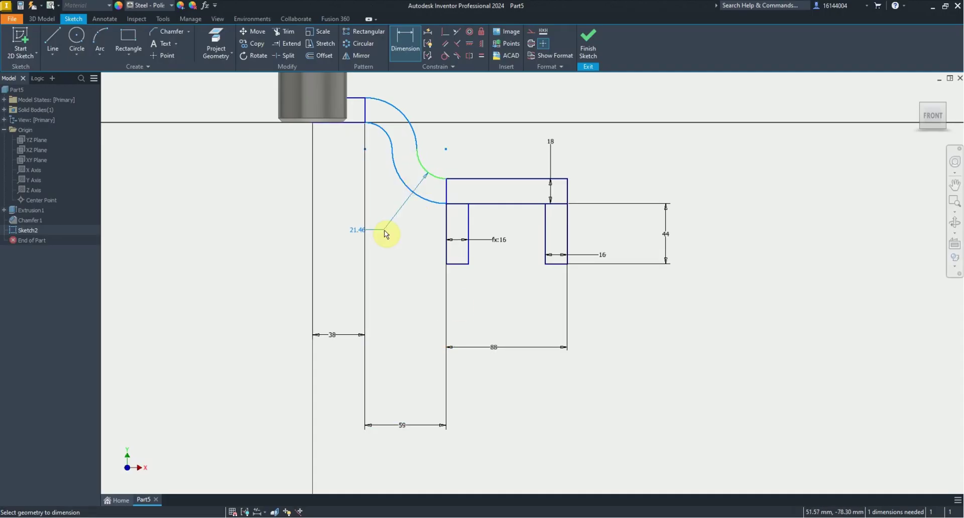
# - Give the lower arc a 19 mm radius and accept a driven 37 mm reference radius
pyautogui.click(385, 233)
pyautogui.write('19')
pyautogui.press('Return')
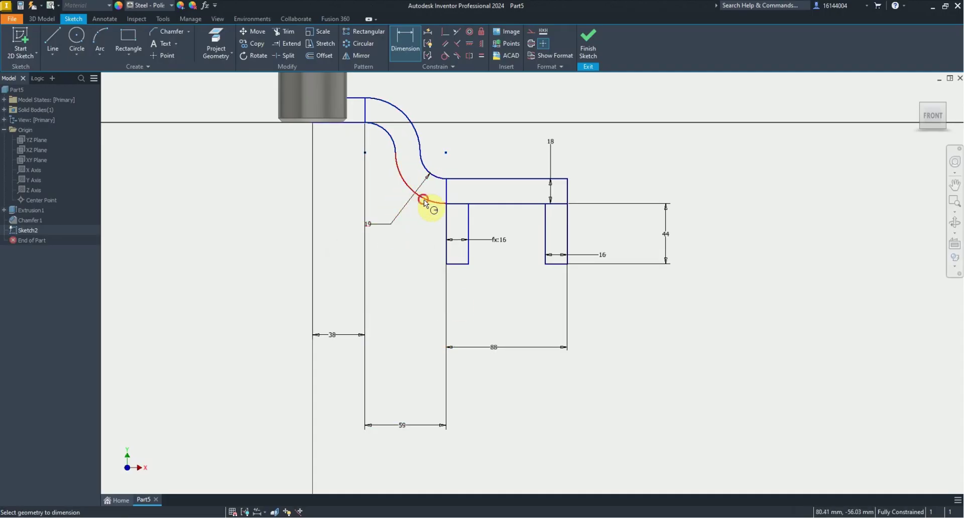
pyautogui.click(382, 259)
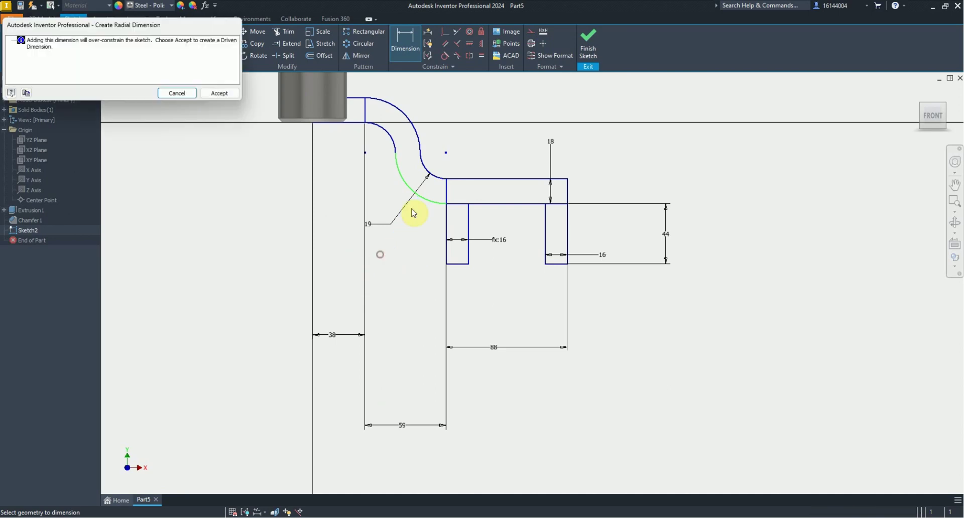
pyautogui.click(221, 95)
pyautogui.hotkey('alt', 'Tab')
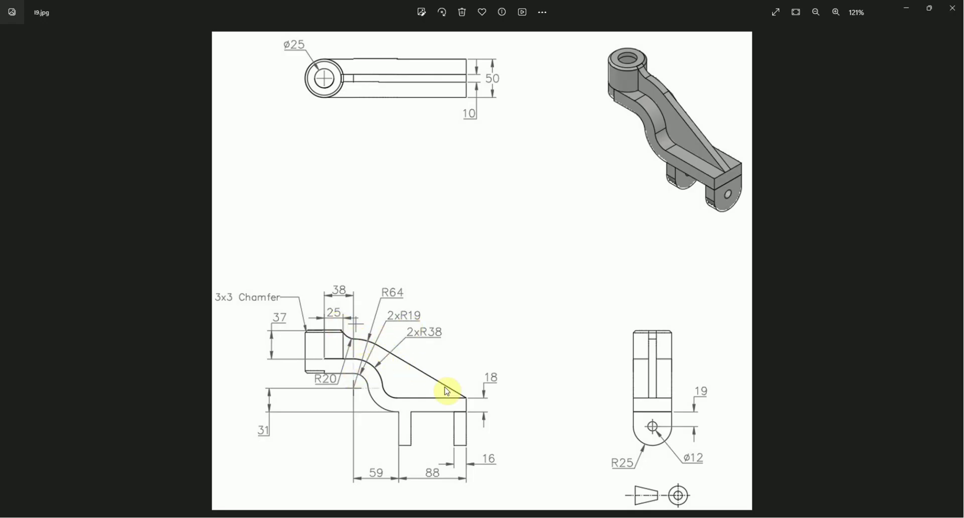
pyautogui.hotkey('alt', 'Tab')
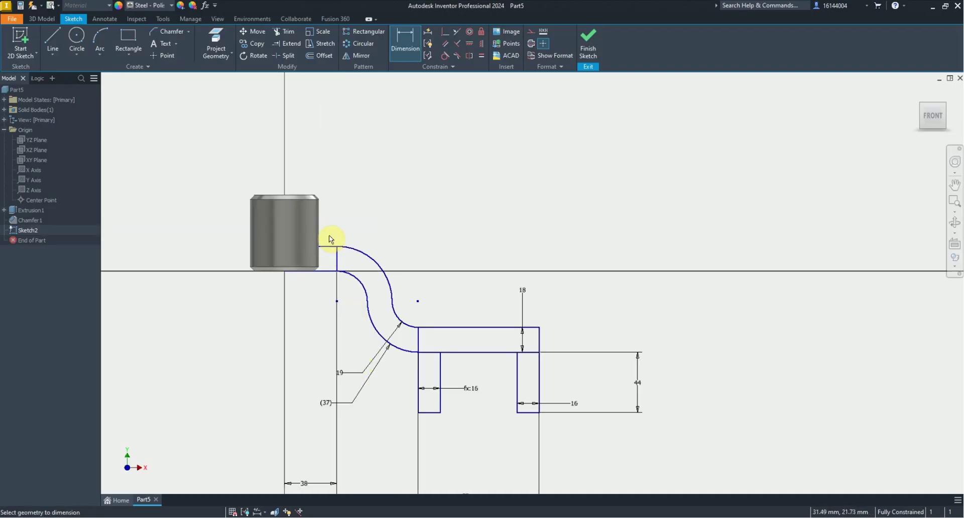
pyautogui.scroll(2, 329, 235)
# - Project the boss edges and draw two arcs from the boss's chamfer corner
pyautogui.click(213, 39)
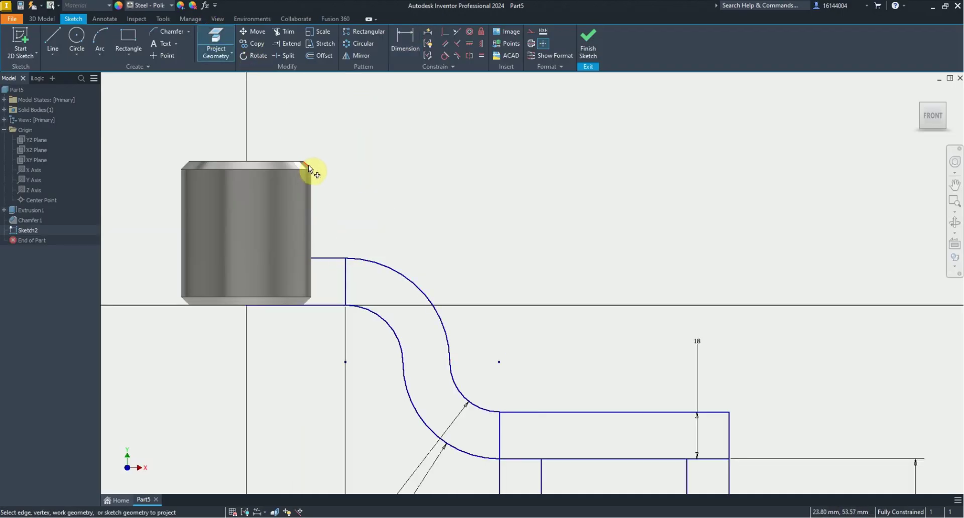
pyautogui.hotkey('alt', 'Tab')
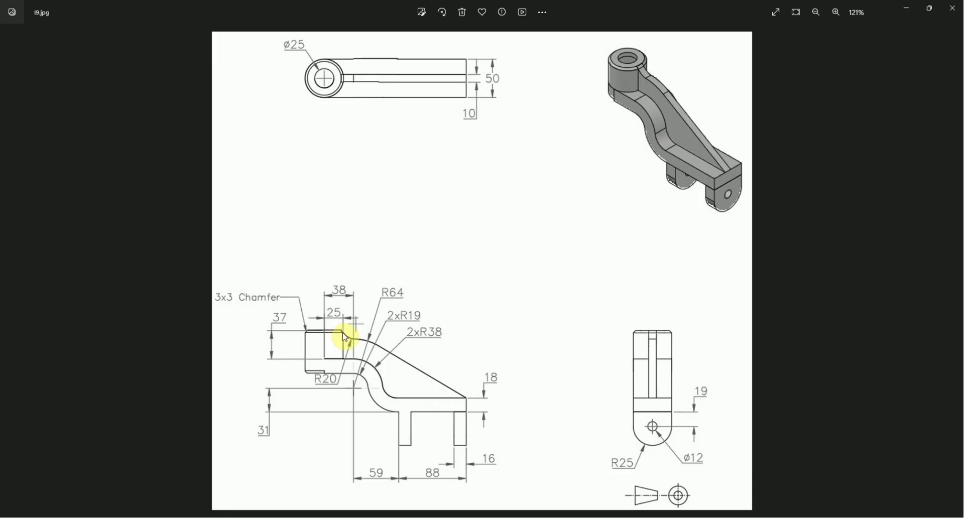
pyautogui.hotkey('alt', 'Tab')
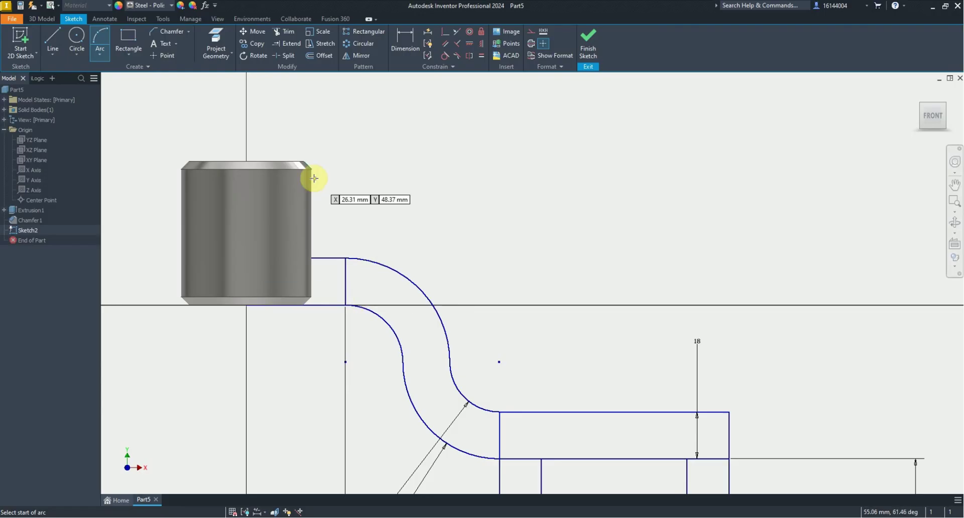
pyautogui.scroll(2, 312, 181)
pyautogui.click(310, 162)
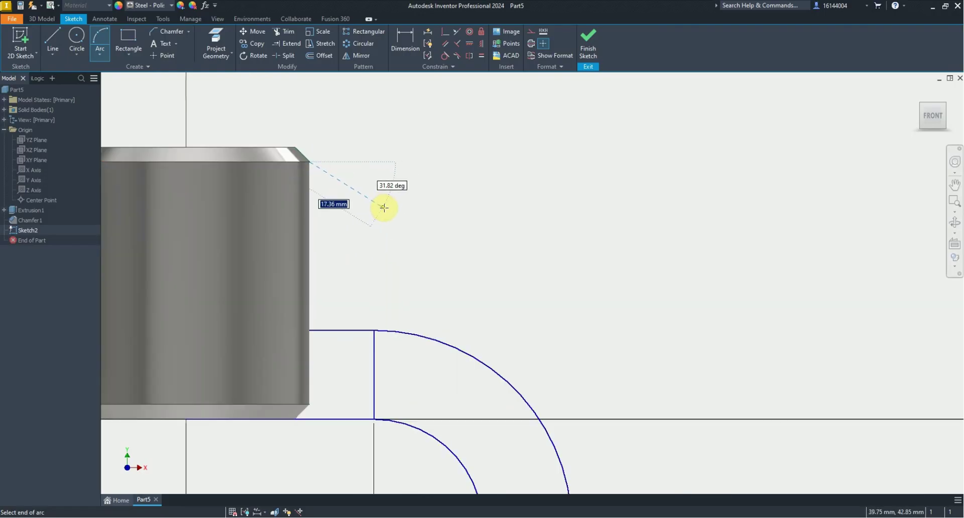
pyautogui.click(390, 212)
pyautogui.scroll(-4, 390, 212)
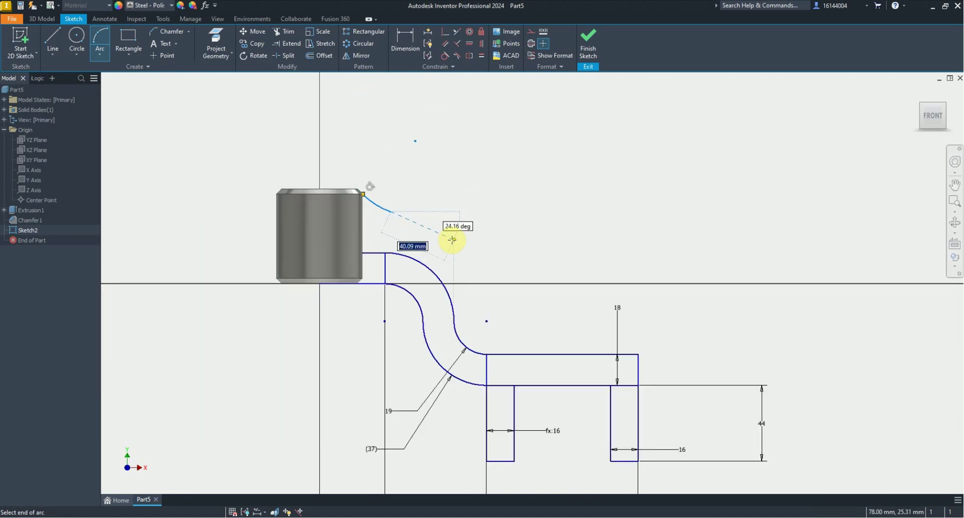
pyautogui.click(475, 260)
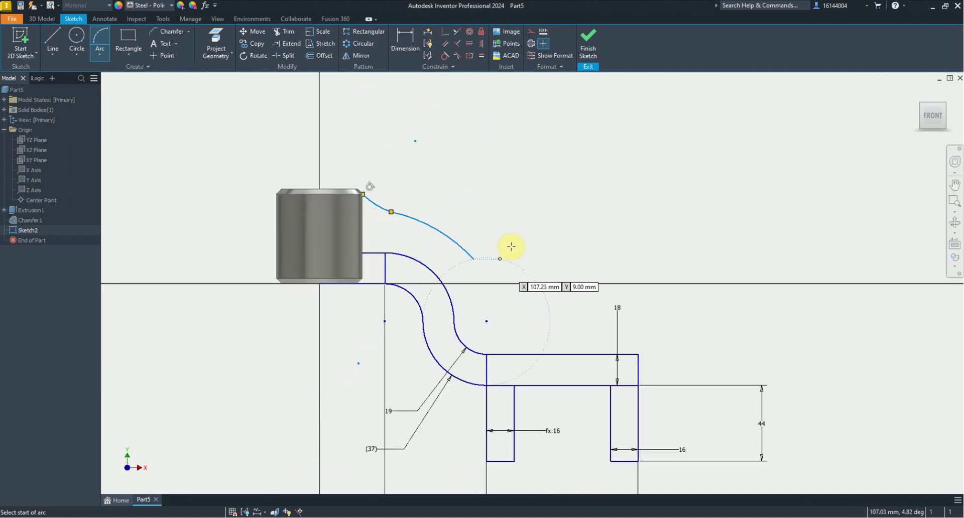
# - Draw a straight line from the arc's end down to the base's top-right corner
pyautogui.rightClick(510, 248)
pyautogui.click(510, 157)
pyautogui.click(475, 260)
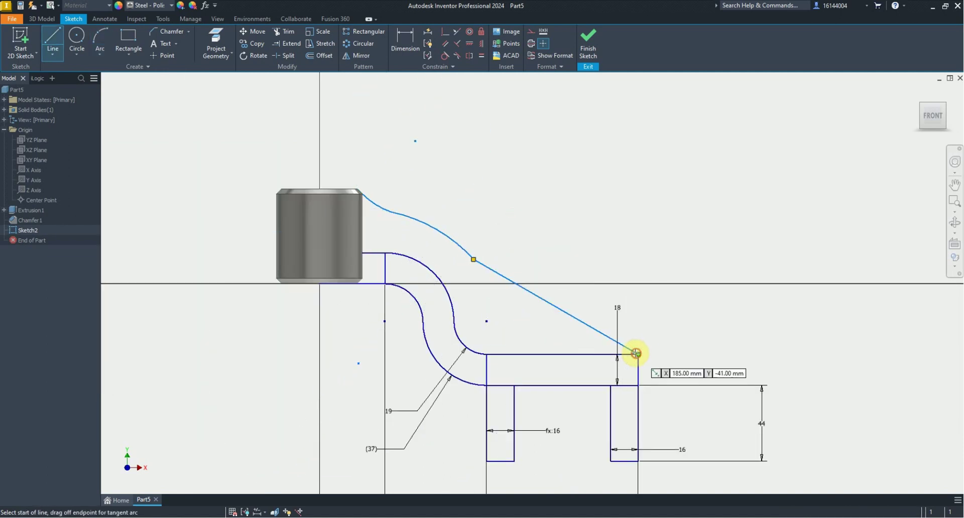
pyautogui.click(637, 353)
pyautogui.rightClick(615, 241)
pyautogui.click(444, 55)
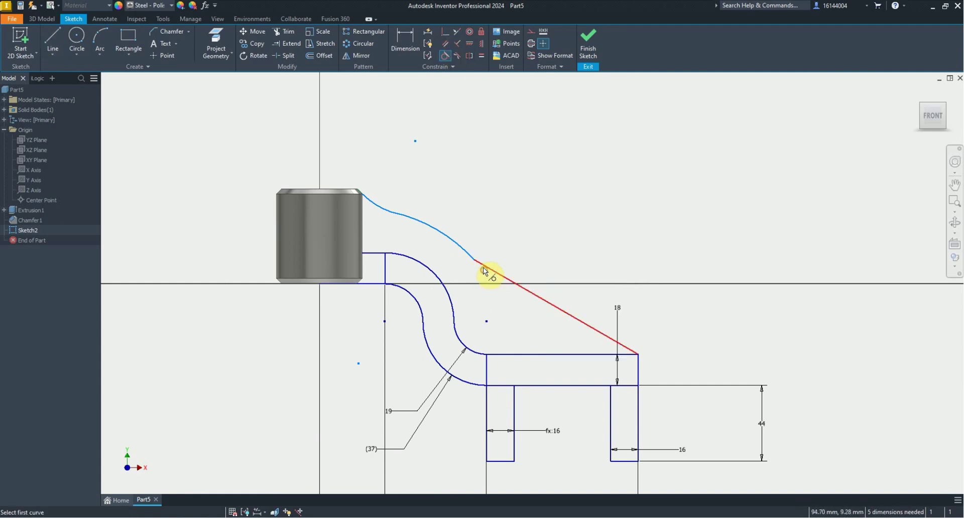
# - Make the upper arm arcs tangent to the sloped straight line
pyautogui.click(485, 271)
pyautogui.click(471, 258)
pyautogui.scroll(-4, 396, 221)
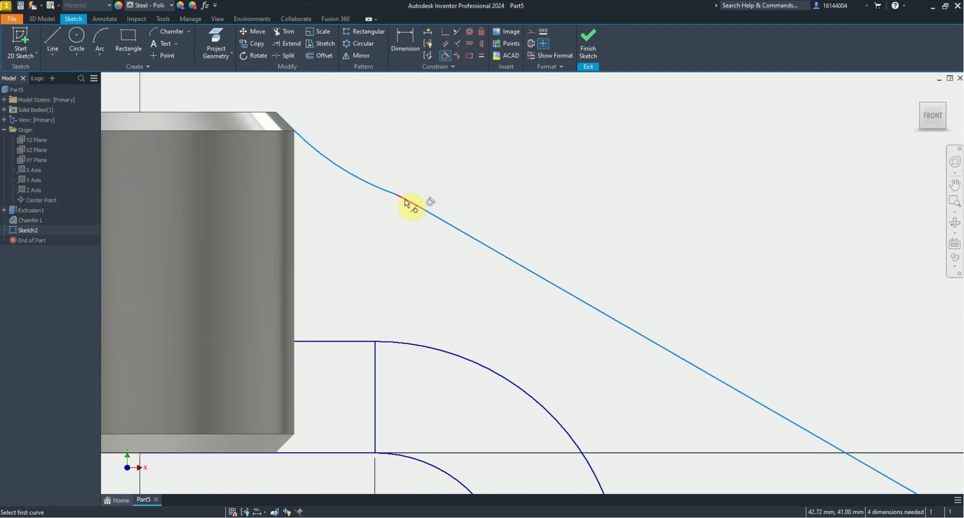
pyautogui.click(386, 193)
pyautogui.scroll(3, 424, 215)
pyautogui.scroll(-1, 435, 212)
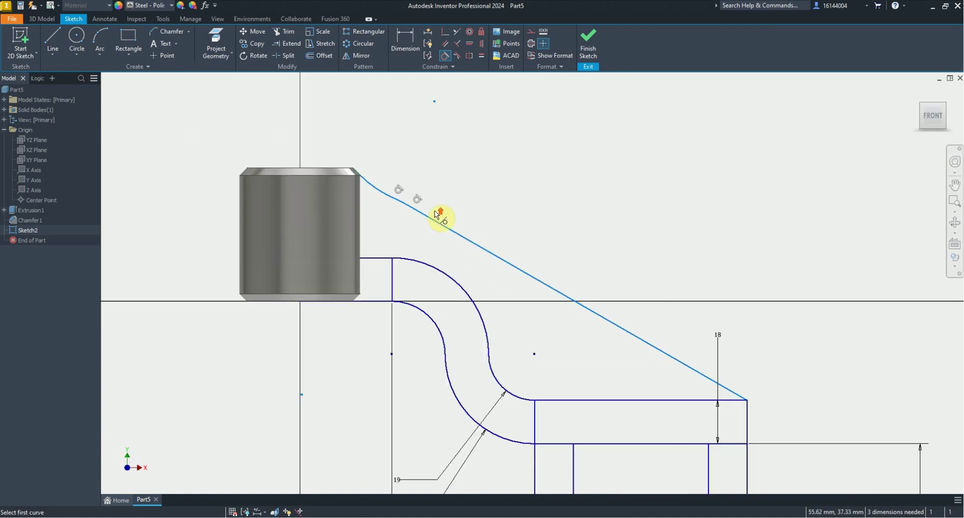
# - Slide the arc–line junction point down along the sloped line
pyautogui.moveTo(406, 203); pyautogui.dragTo(469, 259)
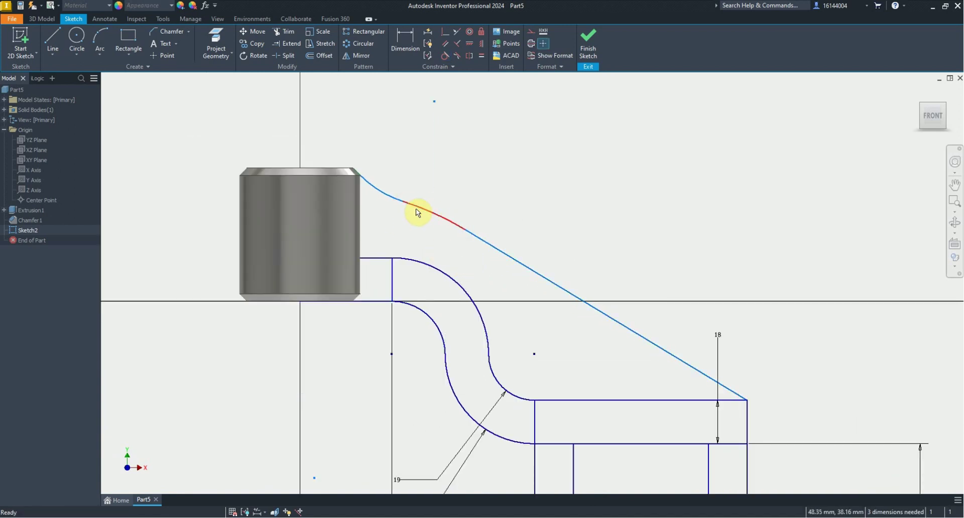
pyautogui.click(437, 221)
pyautogui.scroll(3, 406, 216)
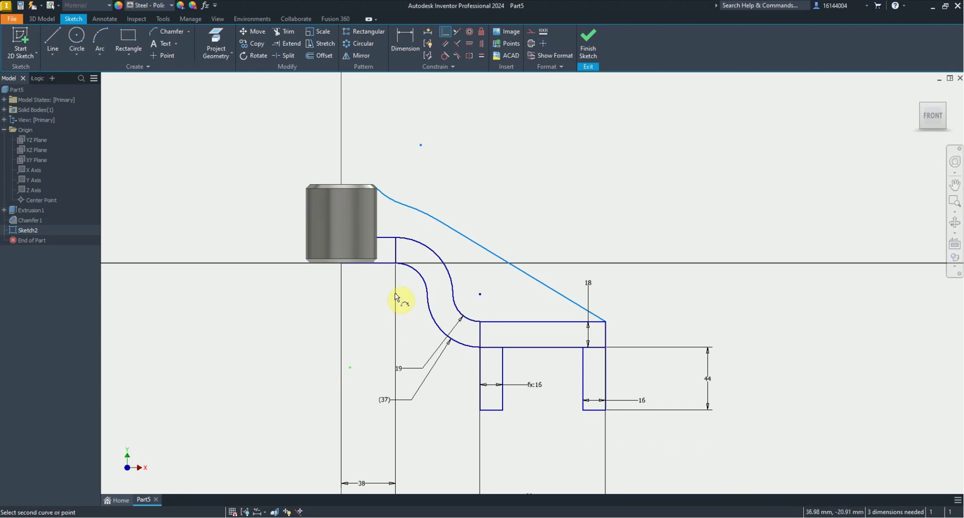
pyautogui.scroll(-3, 429, 238)
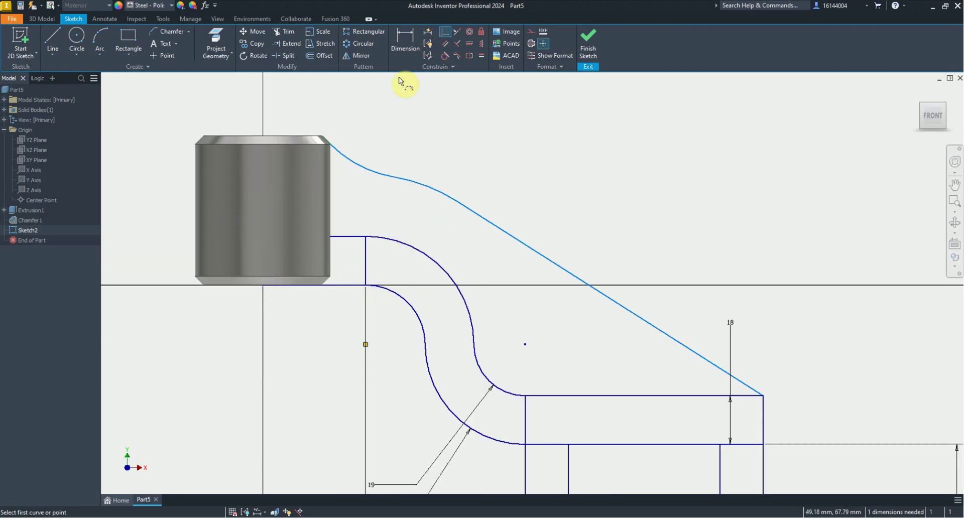
# - Give the arc beside the boss a 20 mm radius dimension
pyautogui.hotkey('alt', 'Tab')
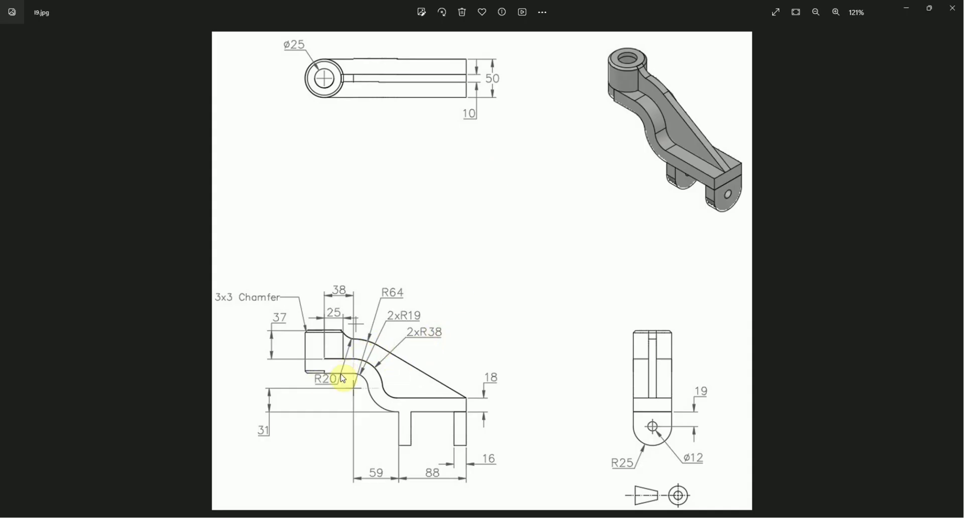
pyautogui.hotkey('alt', 'Tab')
pyautogui.click(351, 162)
pyautogui.click(291, 340)
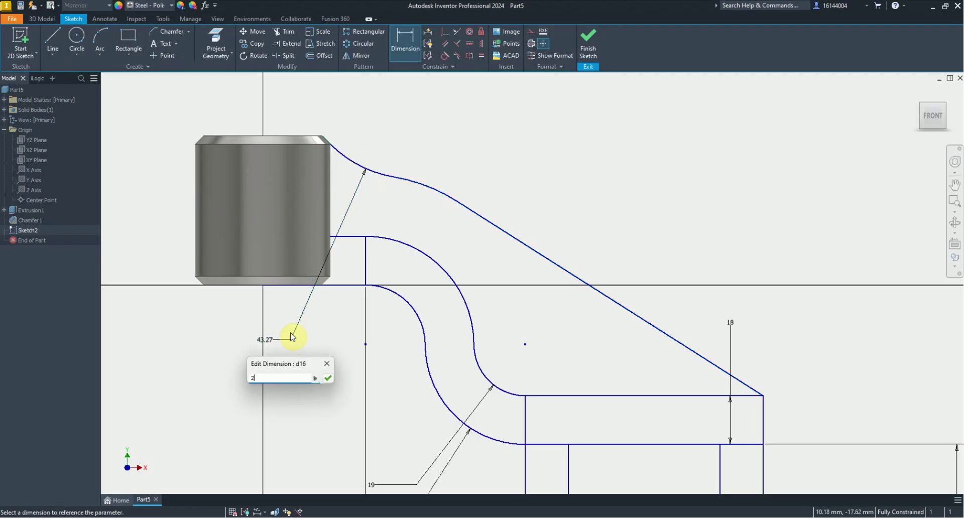
pyautogui.press('Return')
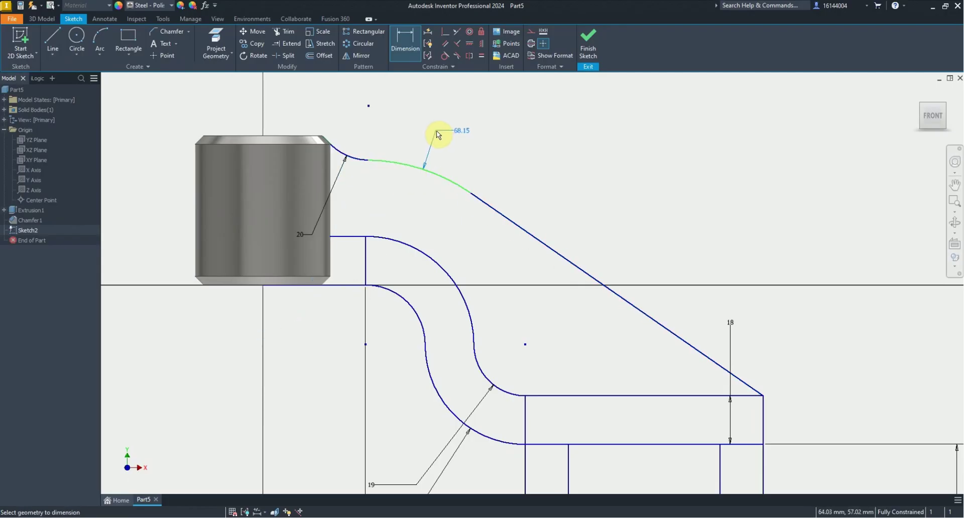
# - Add the long upper arc's 68.15 radius as a driven dimension
pyautogui.click(436, 131)
pyautogui.click(220, 94)
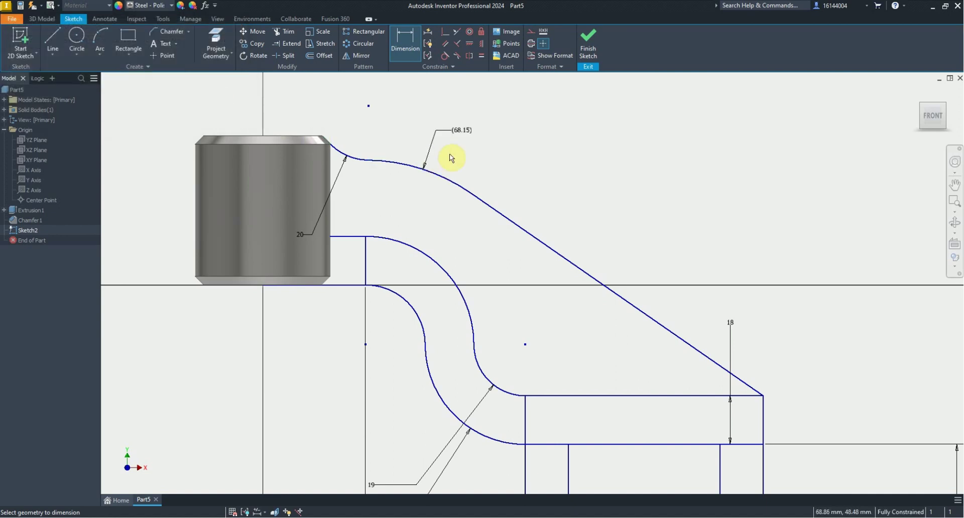
pyautogui.press('Escape')
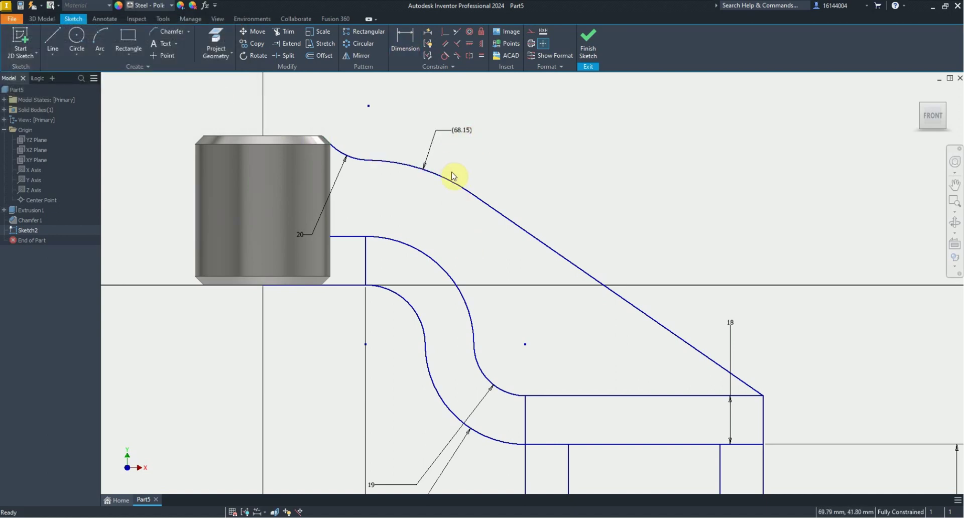
# - Check the reference drawing and start an extrusion from the 3D Model tab
pyautogui.hotkey('alt', 'Tab')
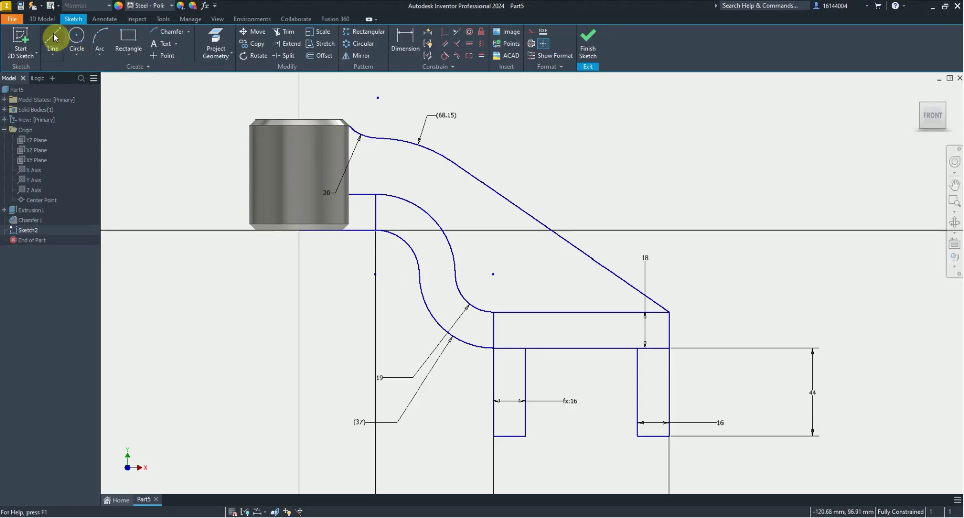
pyautogui.click(41, 19)
pyautogui.click(53, 43)
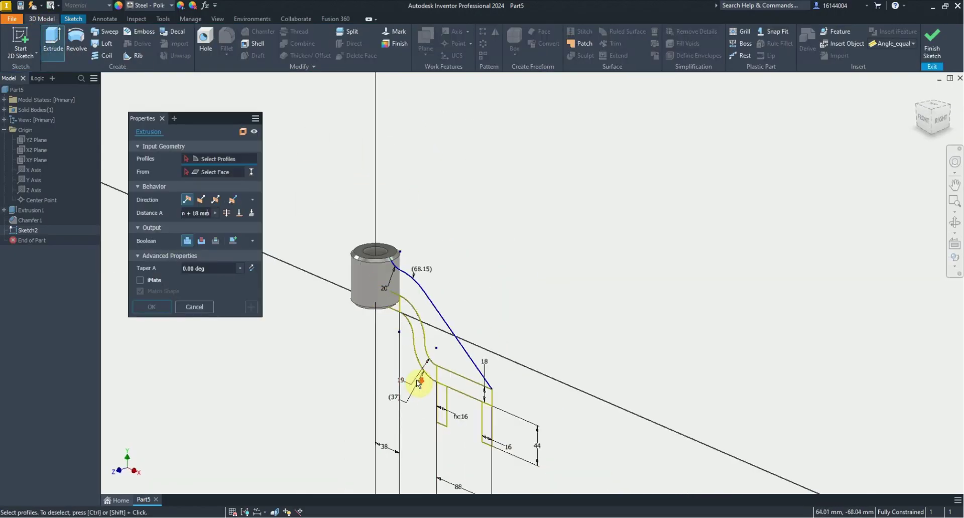
# - Extrude the S-curve, arm-top and base profiles 50 mm symmetrically
pyautogui.scroll(-1, 409, 369)
pyautogui.click(416, 281)
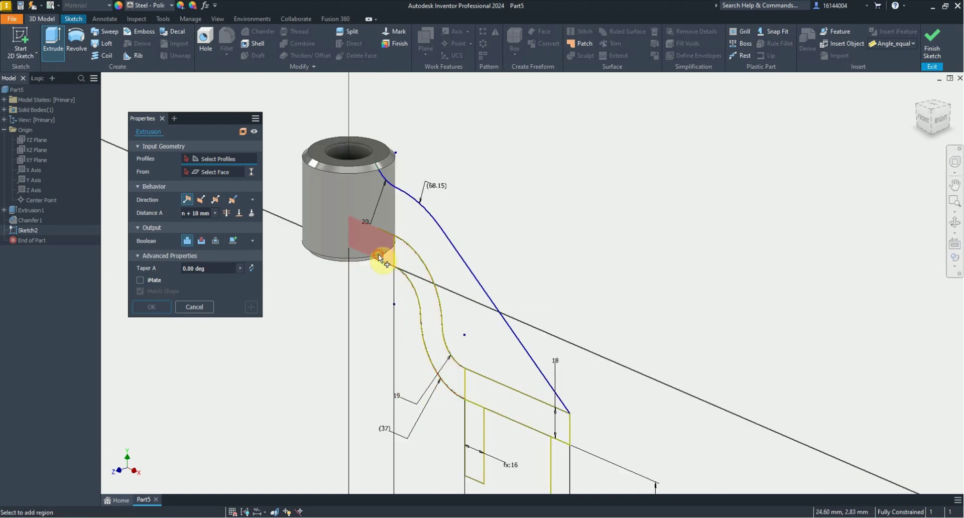
pyautogui.click(376, 254)
pyautogui.click(492, 393)
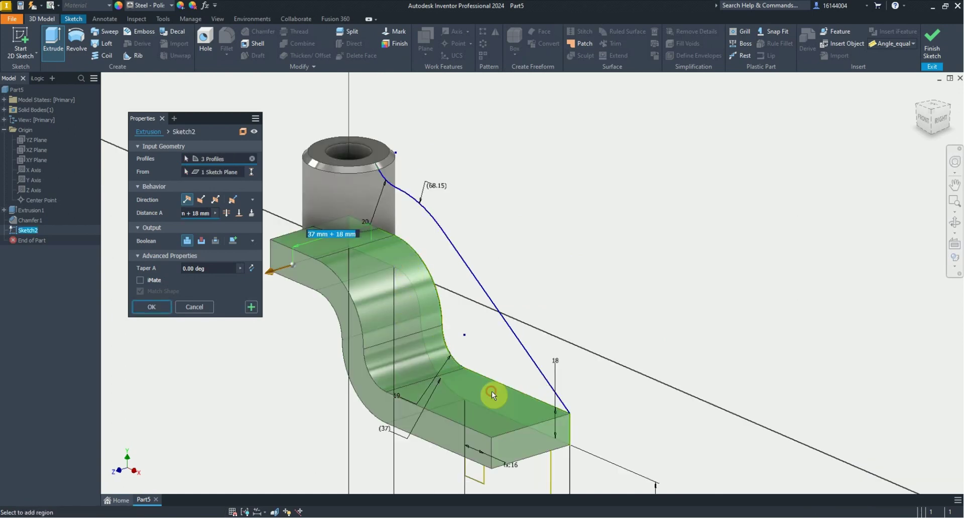
pyautogui.click(216, 199)
pyautogui.hotkey('alt', 'Tab')
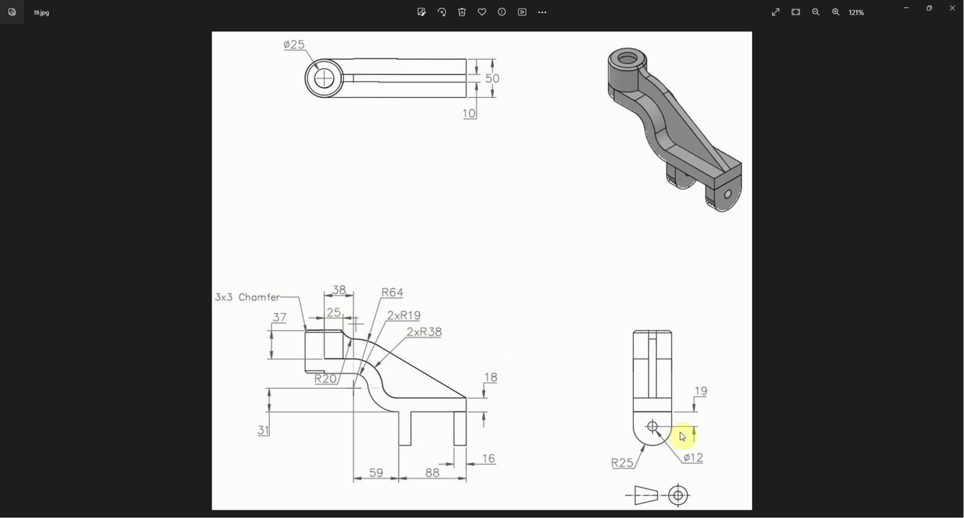
pyautogui.hotkey('alt', 'Tab')
pyautogui.click(200, 213)
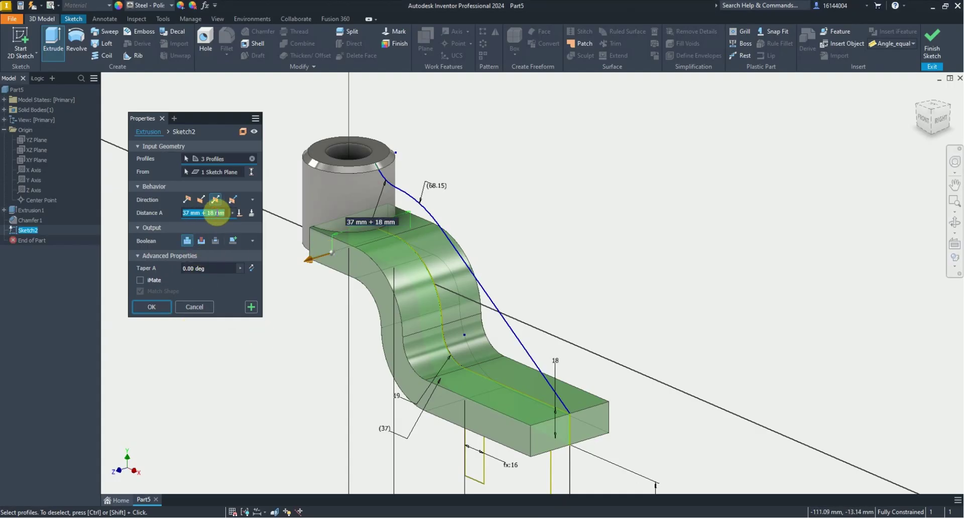
pyautogui.write('50')
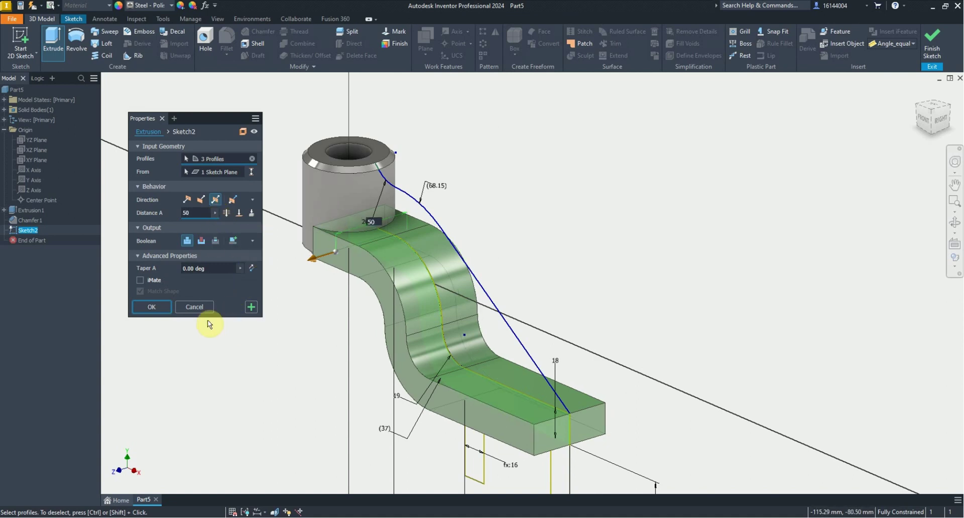
pyautogui.click(252, 308)
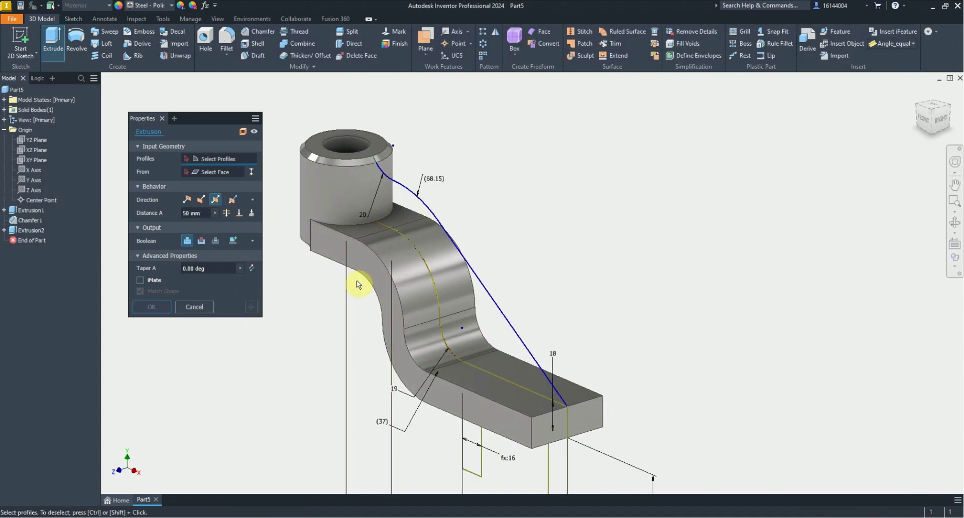
# - Extrude the two lug profiles as a separate new solid body
pyautogui.moveTo(388, 329); pyautogui.dragTo(412, 246, button='middle')
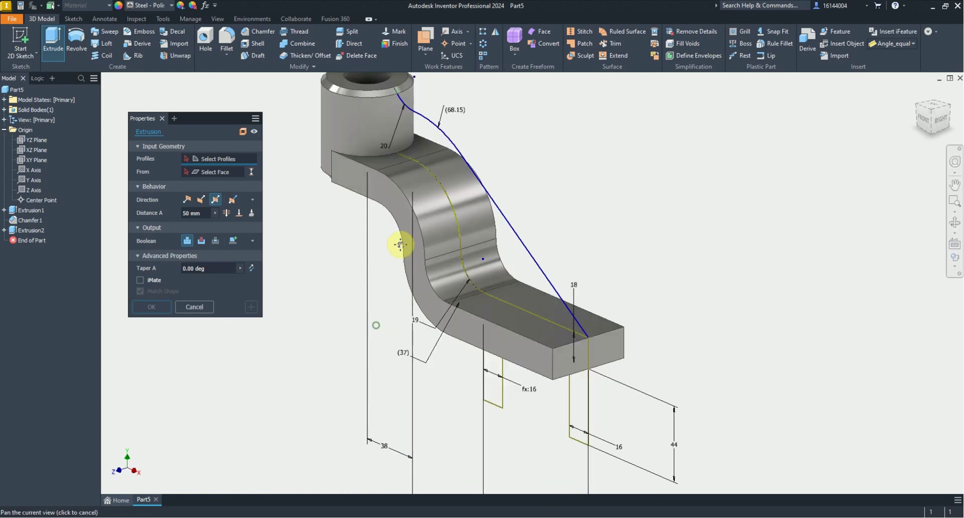
pyautogui.click(485, 372)
pyautogui.click(576, 384)
pyautogui.click(232, 244)
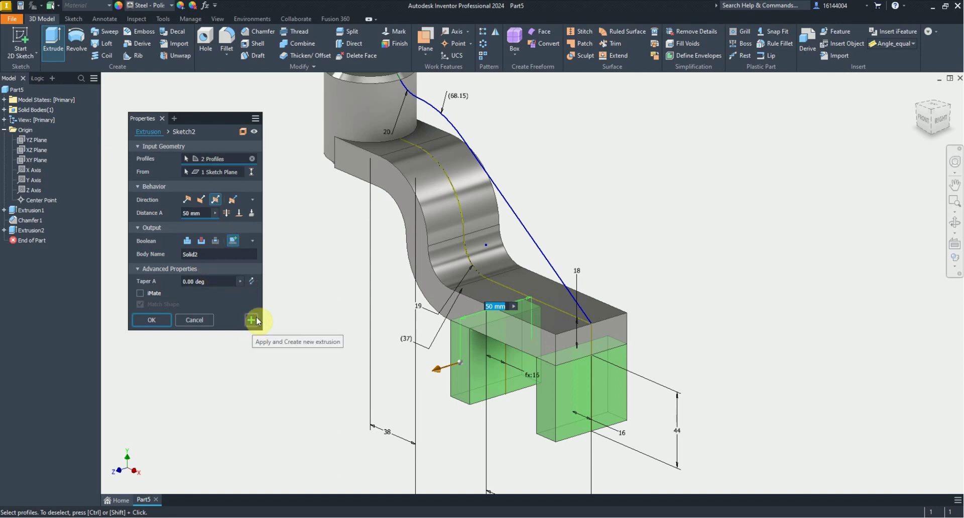
pyautogui.click(159, 319)
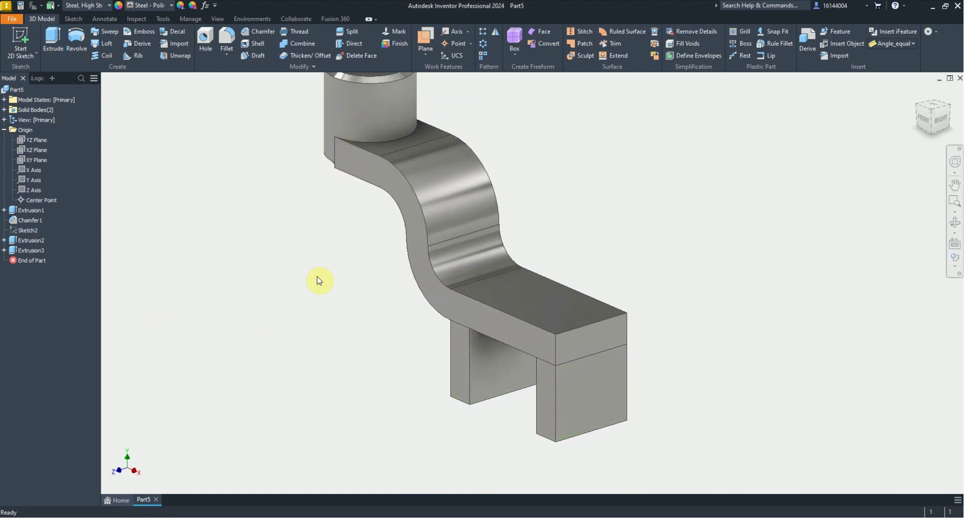
# - Make Sketch2 visible again on the model
pyautogui.rightClick(28, 234)
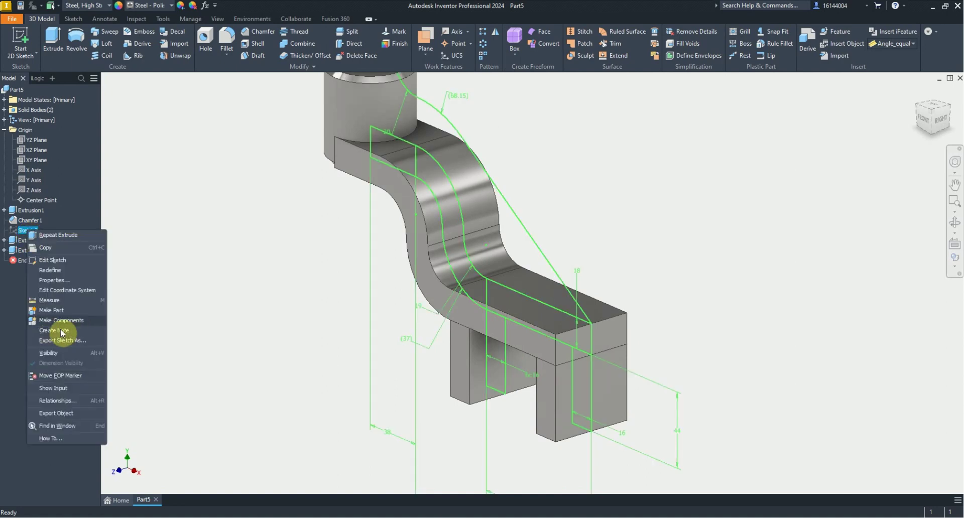
pyautogui.click(58, 353)
pyautogui.scroll(5, 370, 183)
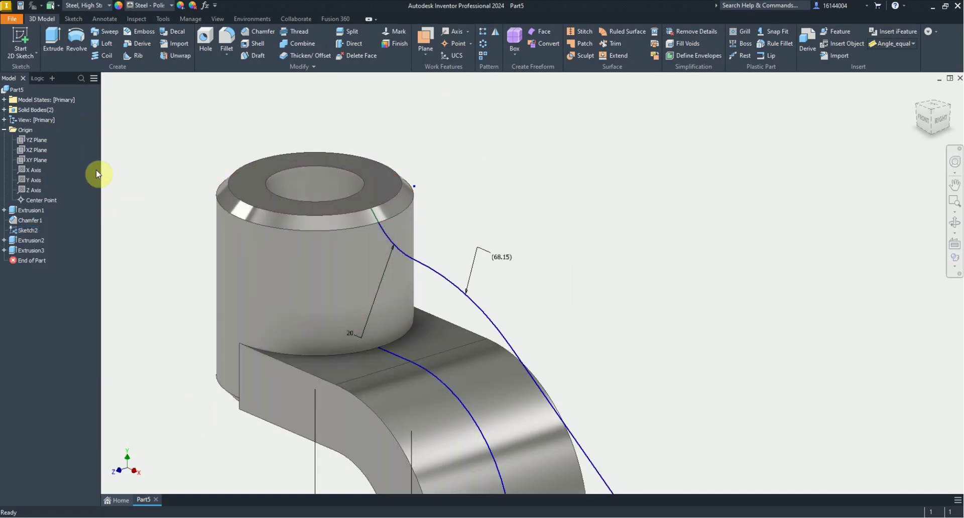
# - In sliced Sketch2, draw a vertical line from the boss's top-right corner down to the arm
pyautogui.doubleClick(30, 230)
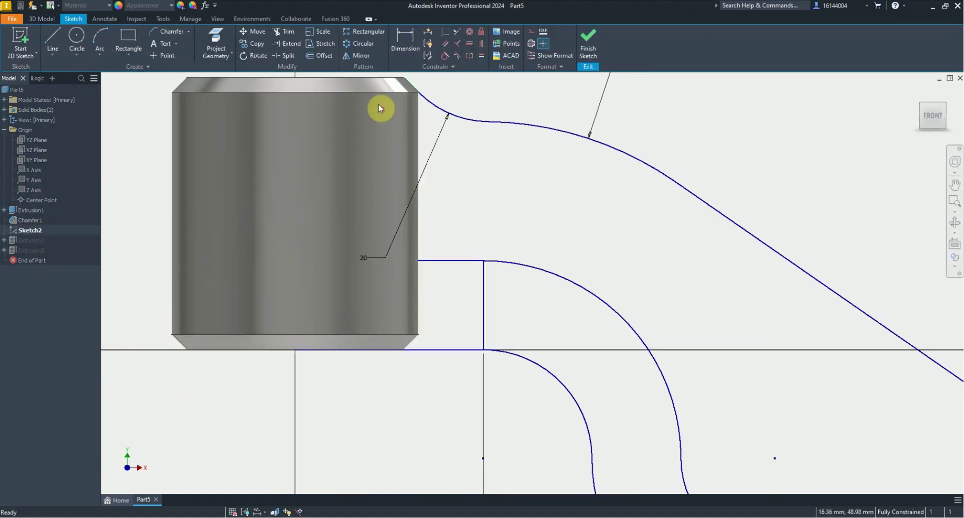
pyautogui.click(274, 511)
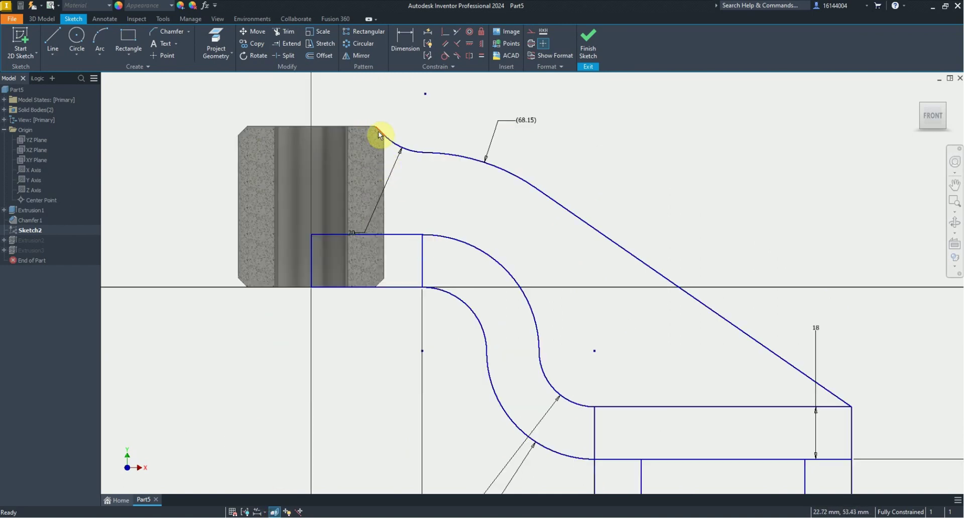
pyautogui.click(48, 40)
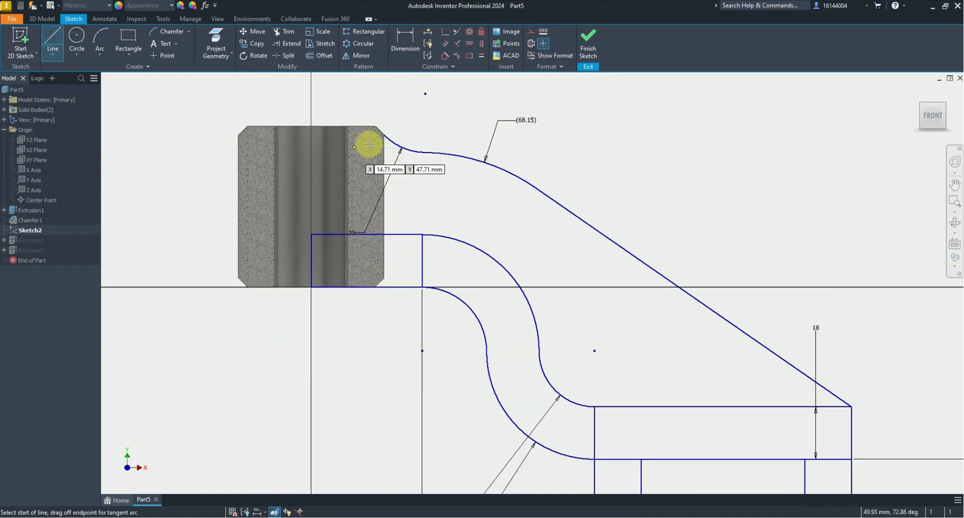
pyautogui.scroll(1, 368, 145)
pyautogui.click(377, 118)
pyautogui.click(378, 236)
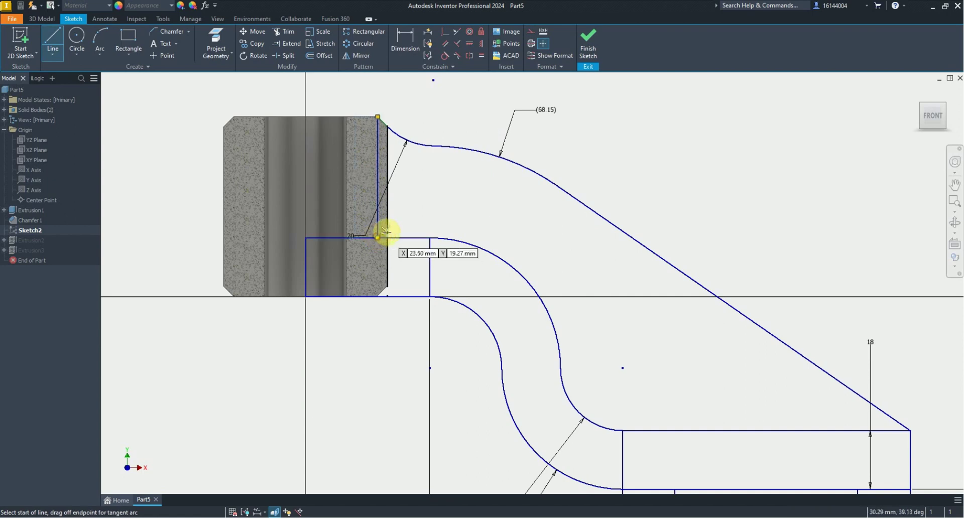
pyautogui.press('Escape')
pyautogui.click(588, 40)
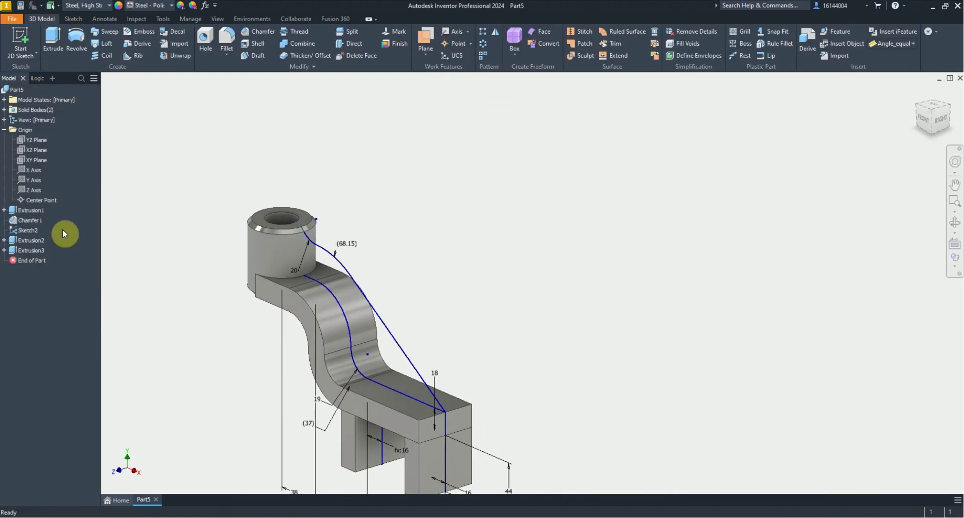
# - Extrude the triangular rib profile 10 mm, joined to the bracket body
pyautogui.click(52, 39)
pyautogui.click(375, 321)
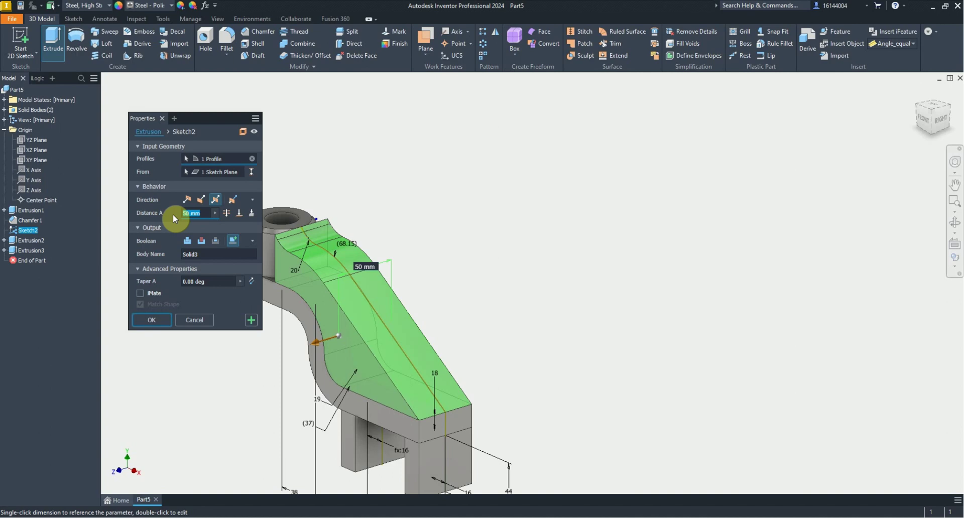
pyautogui.write('10')
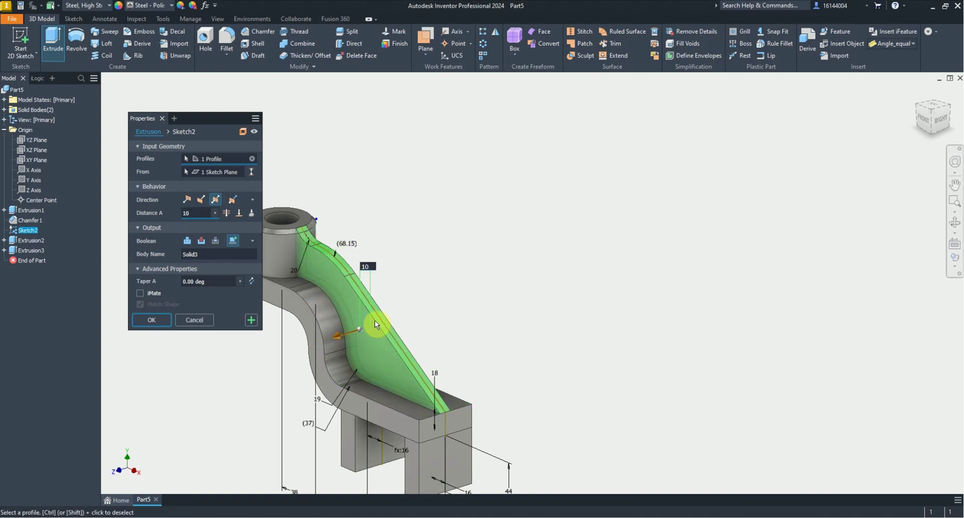
pyautogui.click(187, 241)
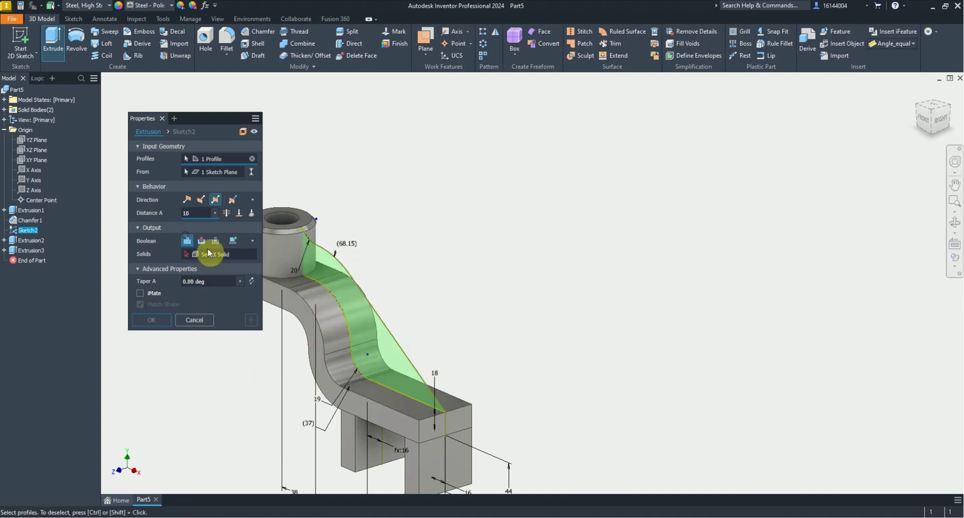
pyautogui.click(330, 316)
pyautogui.click(157, 323)
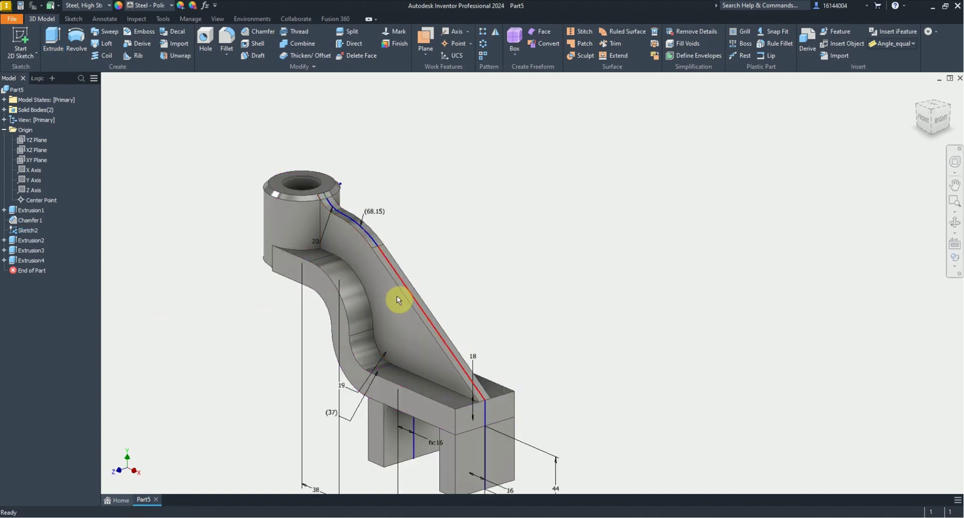
# - Hide Sketch2 and show the boss's Sketch1 under Extrusion1
pyautogui.rightClick(28, 230)
pyautogui.click(55, 354)
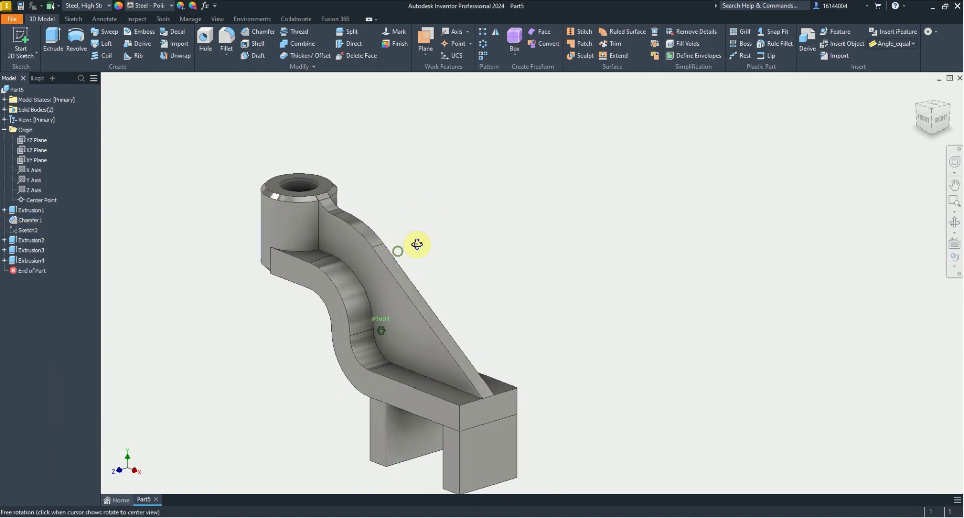
pyautogui.moveTo(426, 210)
pyautogui.keyDown('shift'); pyautogui.mouseDown(button='middle')
pyautogui.moveTo(432, 266)
pyautogui.moveTo(492, 213)
pyautogui.mouseUp(button='middle'); pyautogui.keyUp('shift')
pyautogui.scroll(-5, 284, 322)
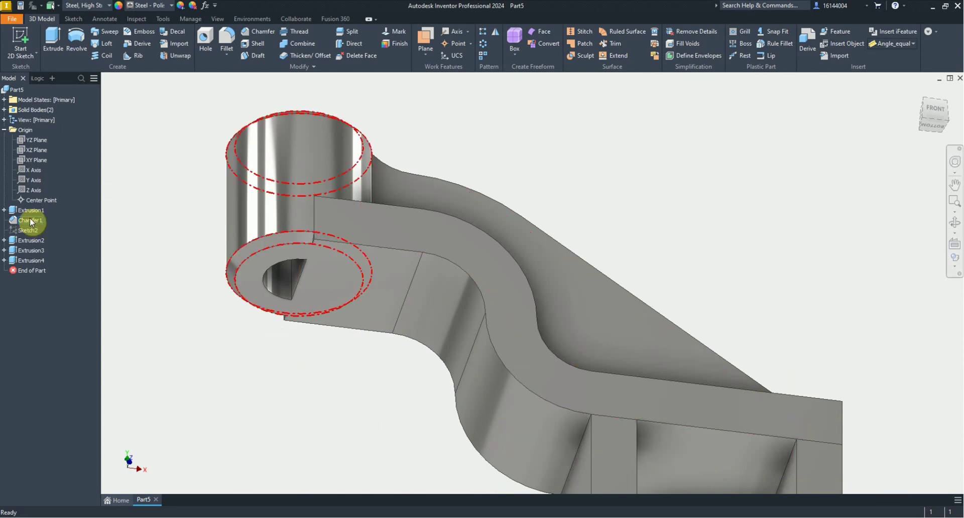
pyautogui.click(4, 210)
pyautogui.rightClick(36, 220)
pyautogui.click(66, 350)
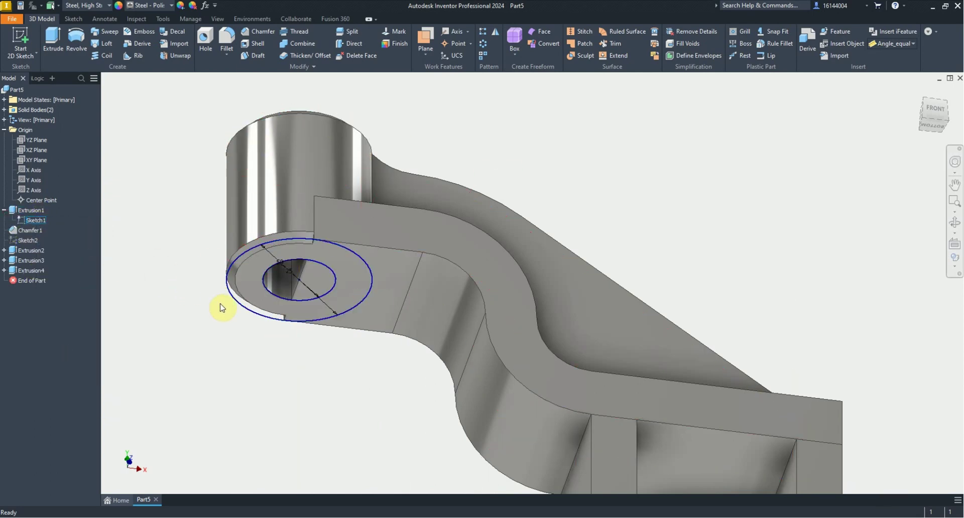
# - Cut the 25 mm inner circle 110 mm deep through the bracket body
pyautogui.click(59, 36)
pyautogui.click(281, 278)
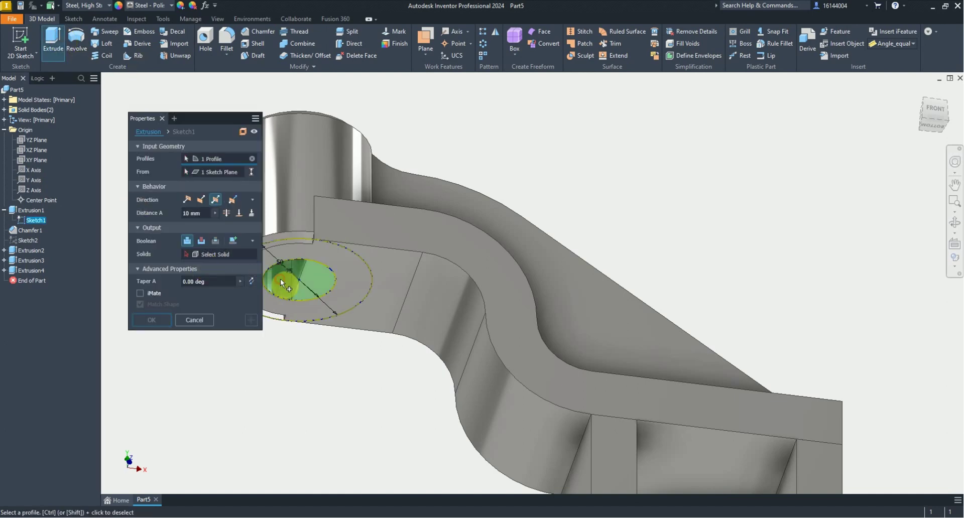
pyautogui.click(201, 240)
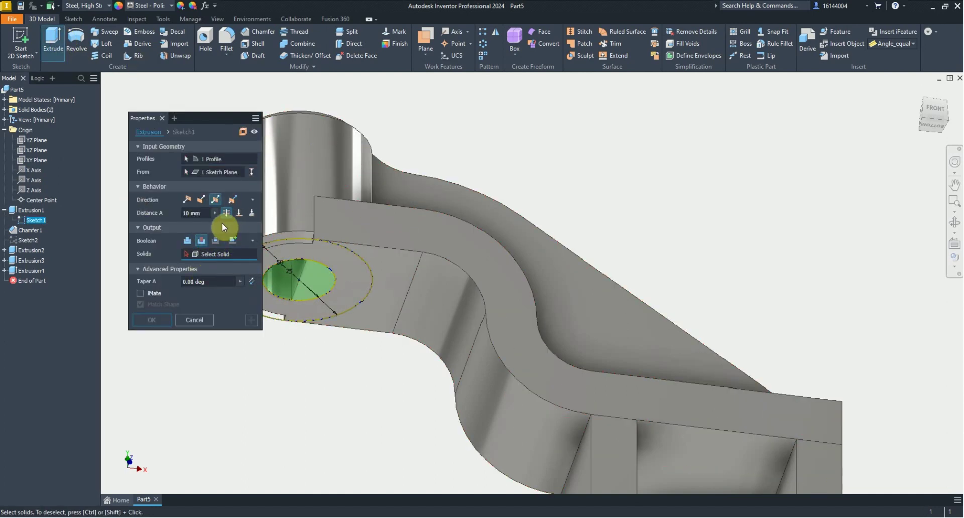
pyautogui.click(326, 190)
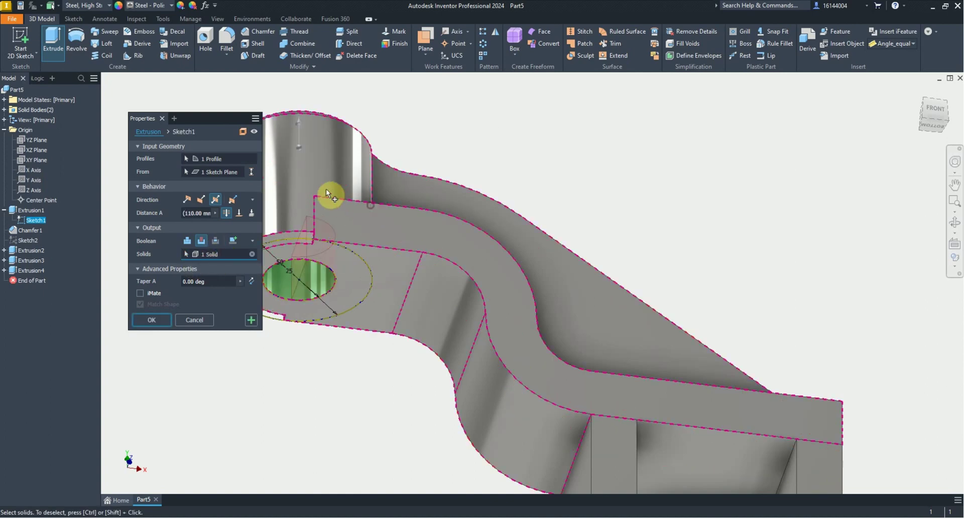
pyautogui.click(162, 326)
# - Hide Sketch1 and orbit to view the legs side-on
pyautogui.rightClick(43, 210)
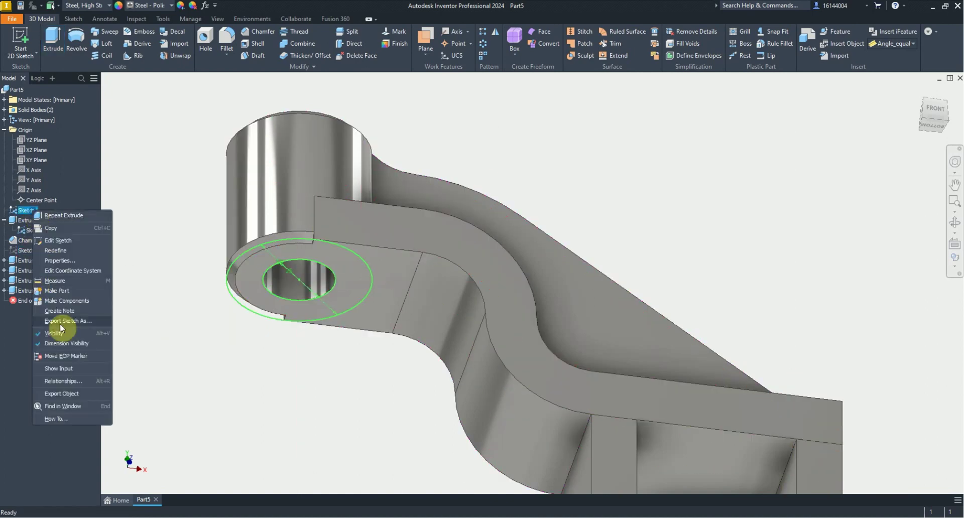
pyautogui.click(58, 333)
pyautogui.moveTo(365, 227)
pyautogui.keyDown('shift'); pyautogui.mouseDown(button='middle')
pyautogui.moveTo(409, 239)
pyautogui.moveTo(429, 212)
pyautogui.moveTo(303, 280)
pyautogui.moveTo(312, 249)
pyautogui.moveTo(345, 252)
pyautogui.moveTo(295, 243)
pyautogui.moveTo(326, 201)
pyautogui.mouseUp(button='middle'); pyautogui.keyUp('shift')
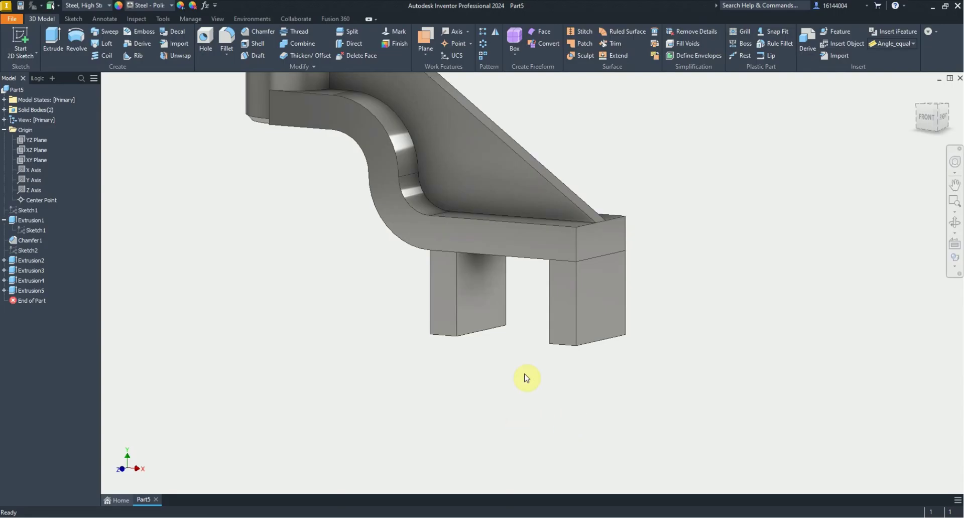
# - Fillet the four leg end edges with 25 mm radius, then sketch on a leg's side face
pyautogui.click(217, 36)
pyautogui.write('25')
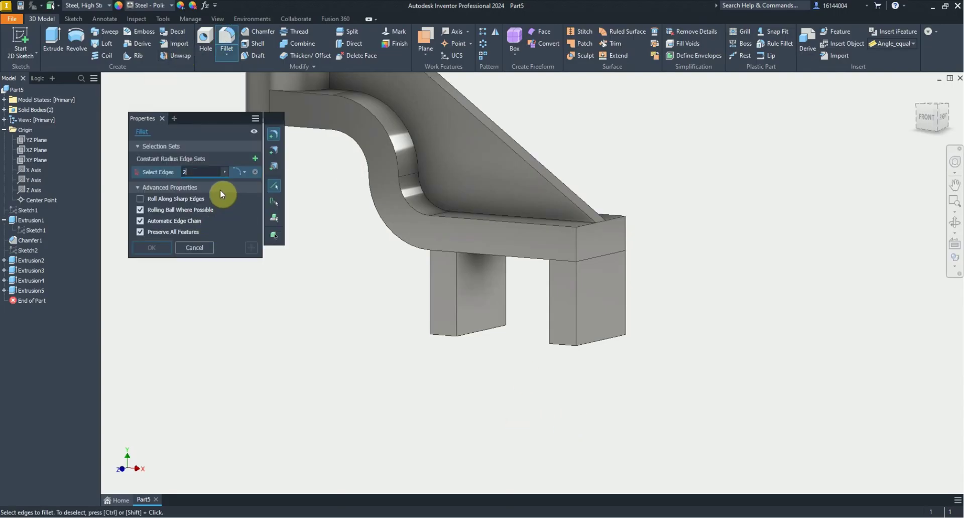
pyautogui.click(561, 342)
pyautogui.click(616, 331)
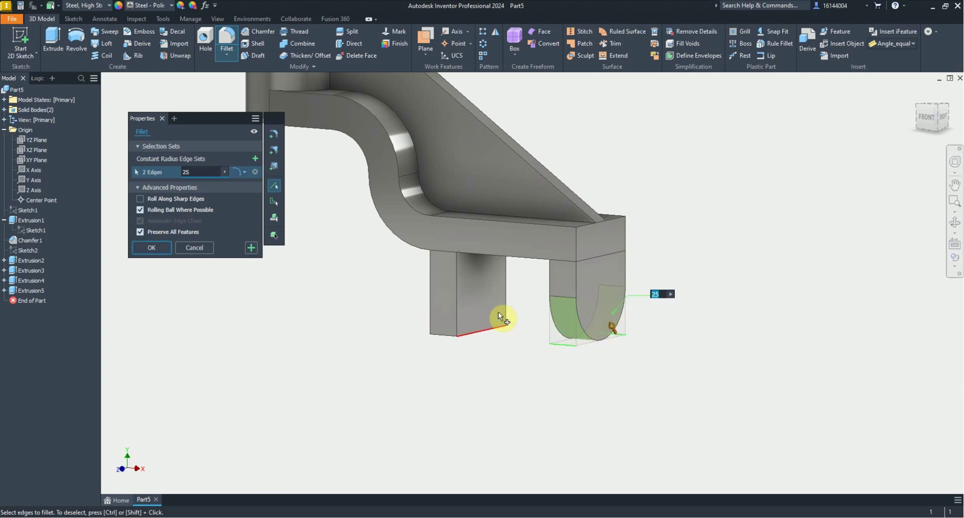
pyautogui.click(493, 322)
pyautogui.click(444, 336)
pyautogui.click(152, 250)
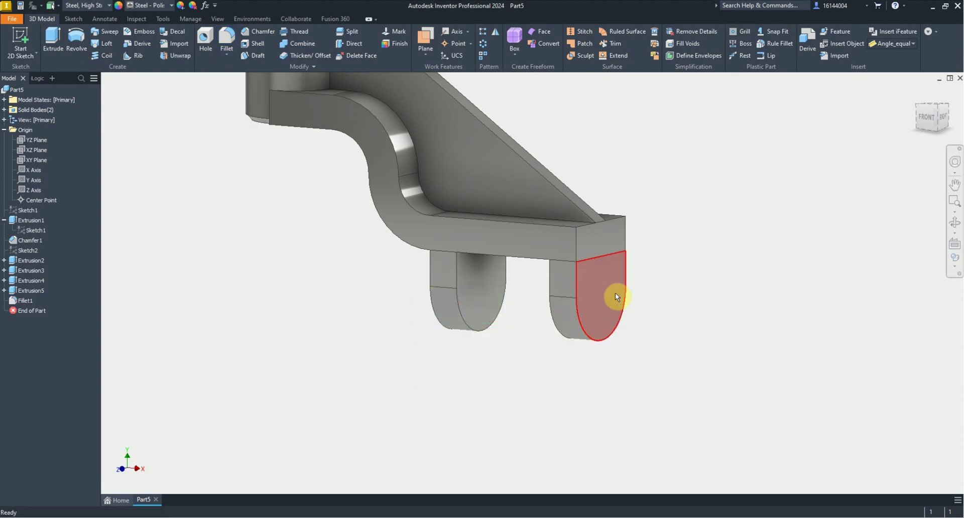
pyautogui.click(615, 295)
pyautogui.click(674, 284)
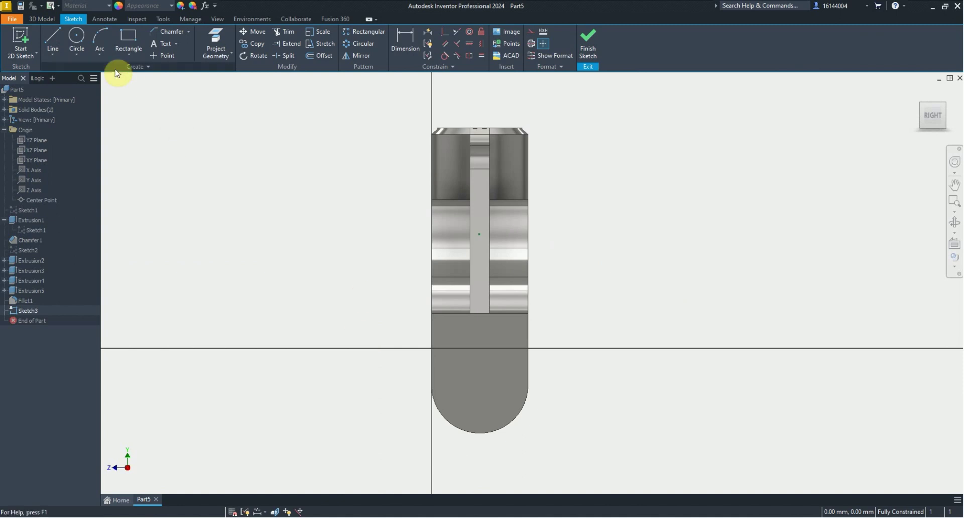
# - Sketch a 12 mm circle centred on the leg's rounded end
pyautogui.click(76, 43)
pyautogui.click(480, 384)
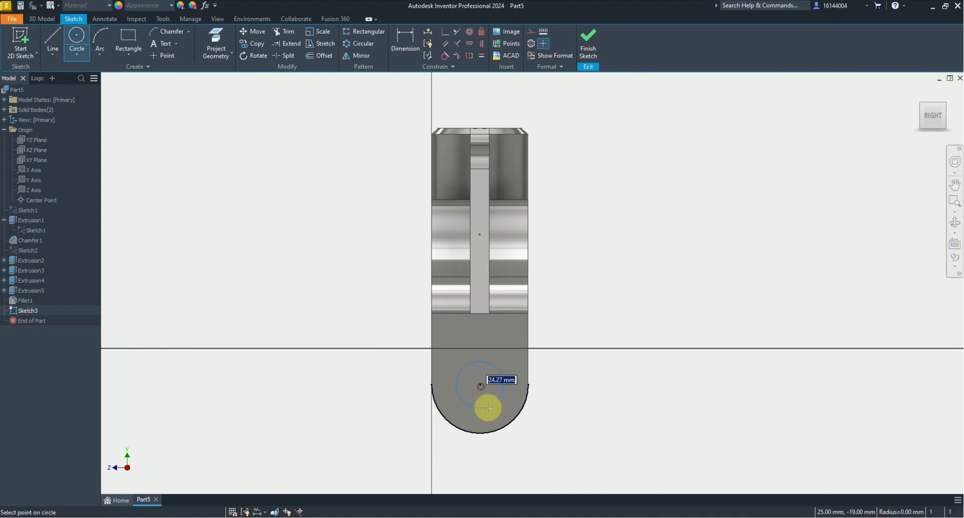
pyautogui.write('12')
pyautogui.press('Return')
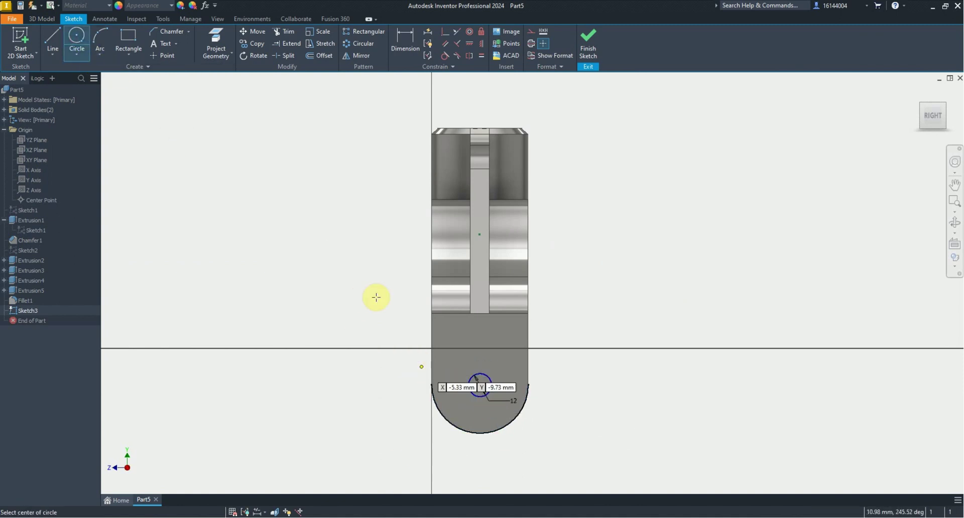
pyautogui.press('Escape')
pyautogui.click(41, 18)
# - Extrude the circle as a cut through both legs
pyautogui.click(54, 34)
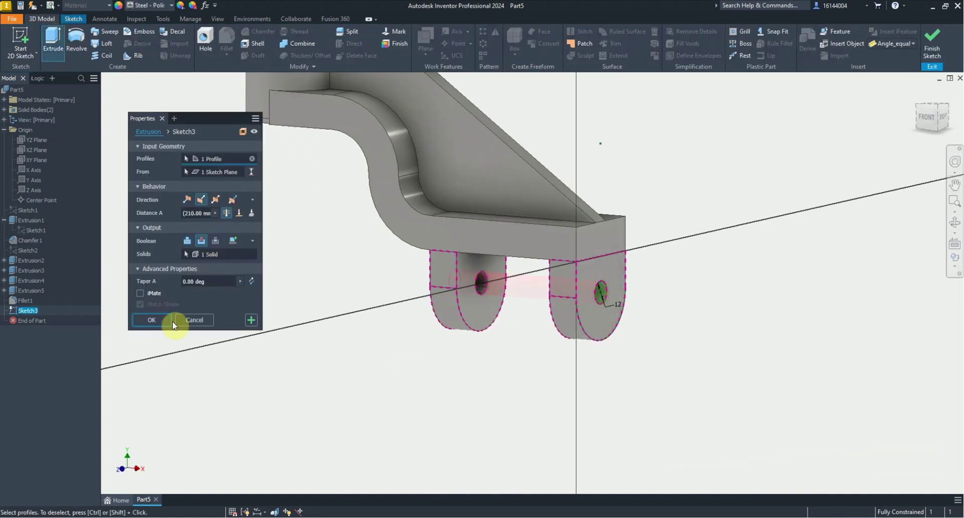
pyautogui.click(149, 319)
pyautogui.keyDown('shift'); pyautogui.moveTo(320, 288); pyautogui.dragTo(260, 315, button='middle'); pyautogui.keyUp('shift')
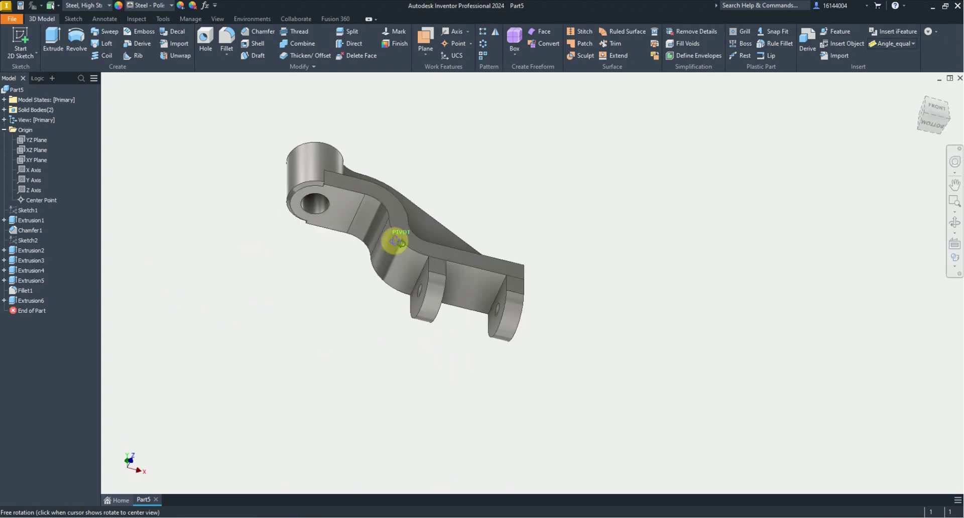
pyautogui.keyDown('shift'); pyautogui.moveTo(260, 316); pyautogui.dragTo(396, 241, button='middle'); pyautogui.keyUp('shift')
pyautogui.click(944, 105)
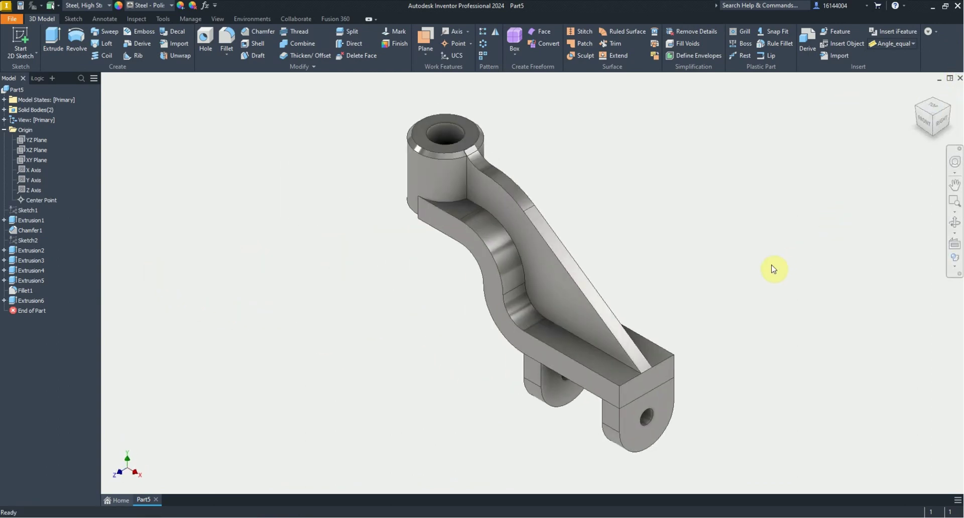